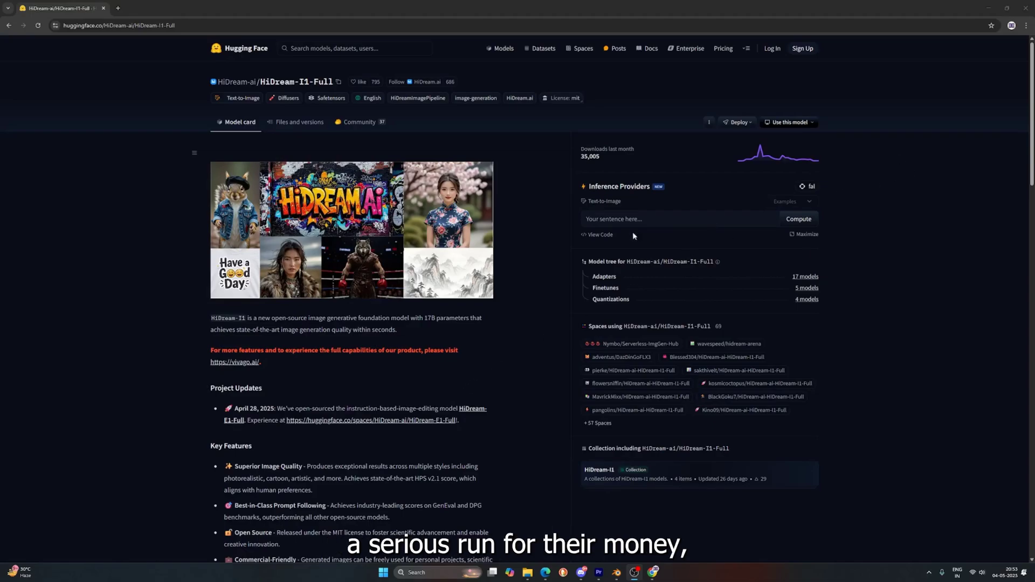
Step: Browse the HiDream model card and its demo image's file page
scroll(513, 239, "down", 5)
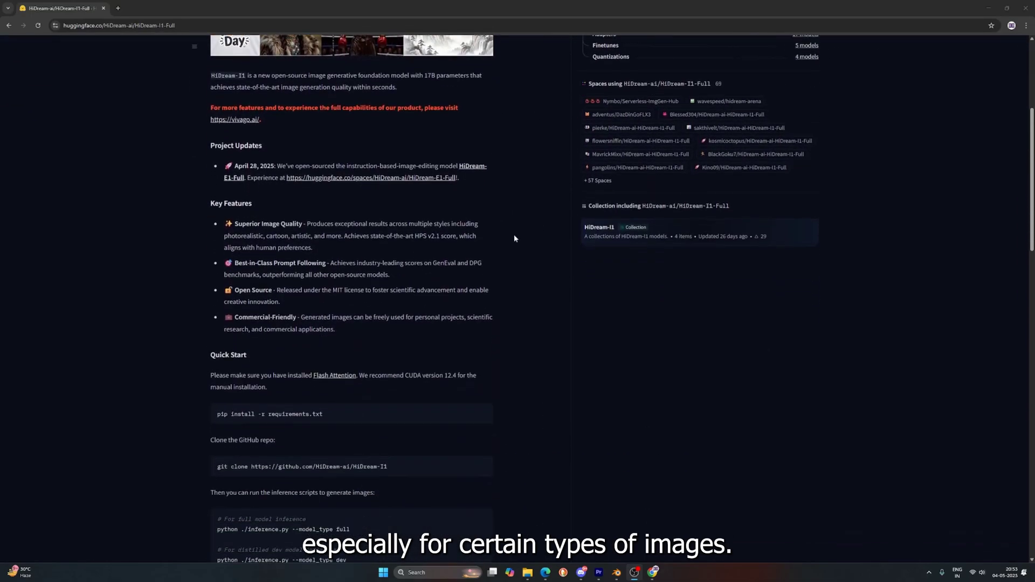
scroll(519, 238, "up", 5)
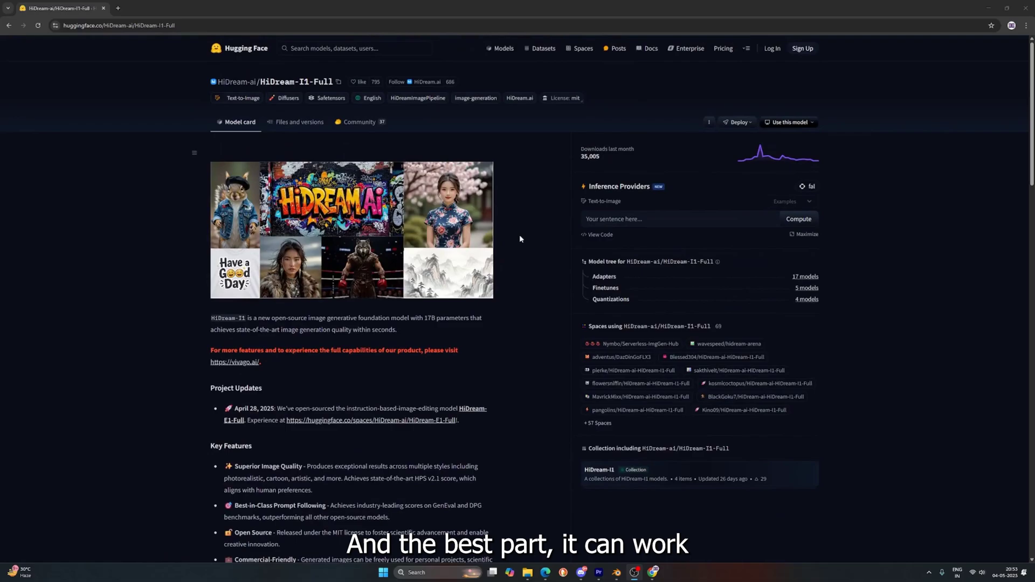
left_click(362, 235)
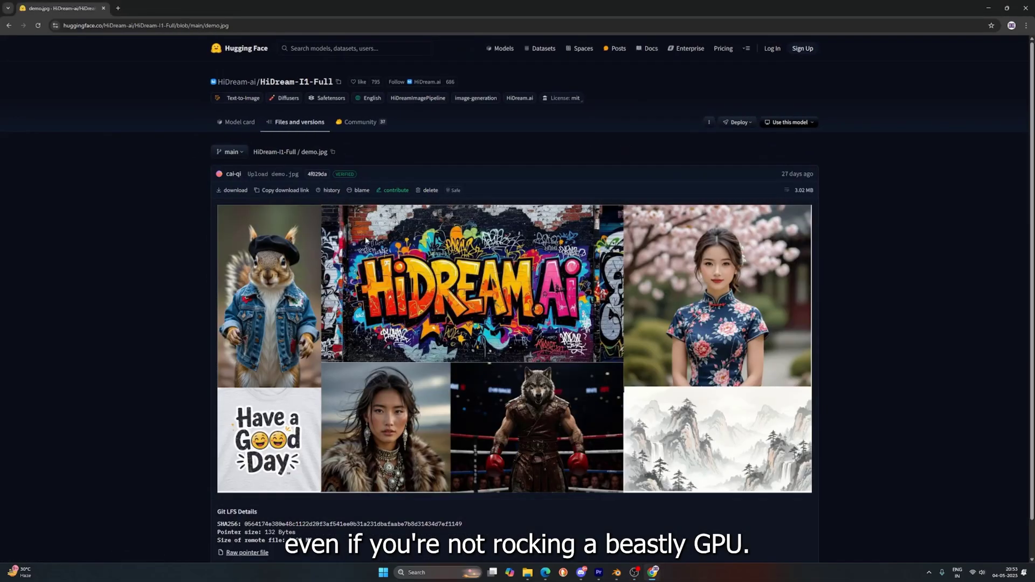
scroll(366, 240, "down", 1)
scroll(178, 194, "up", 1)
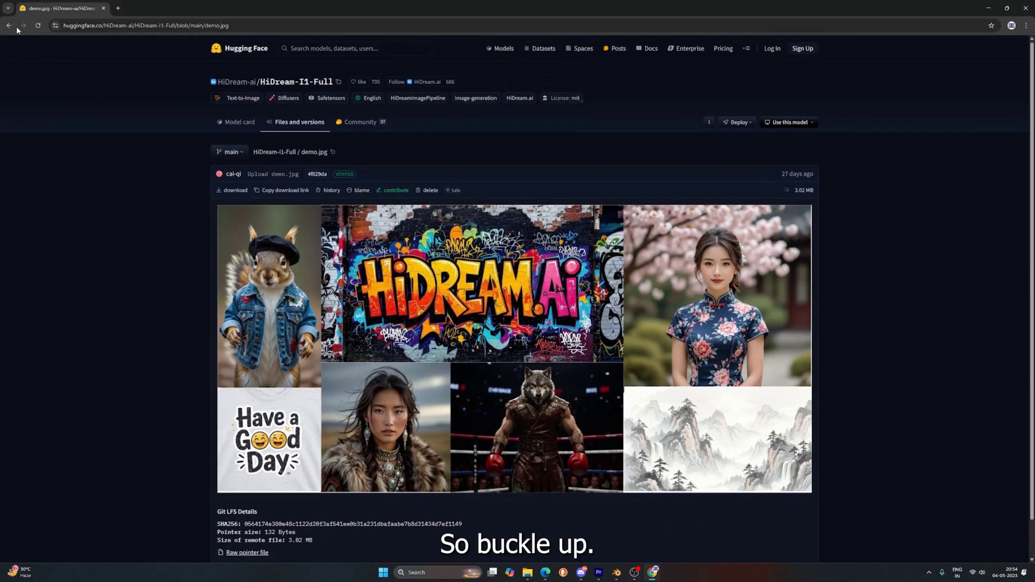
left_click(8, 25)
scroll(282, 246, "down", 9)
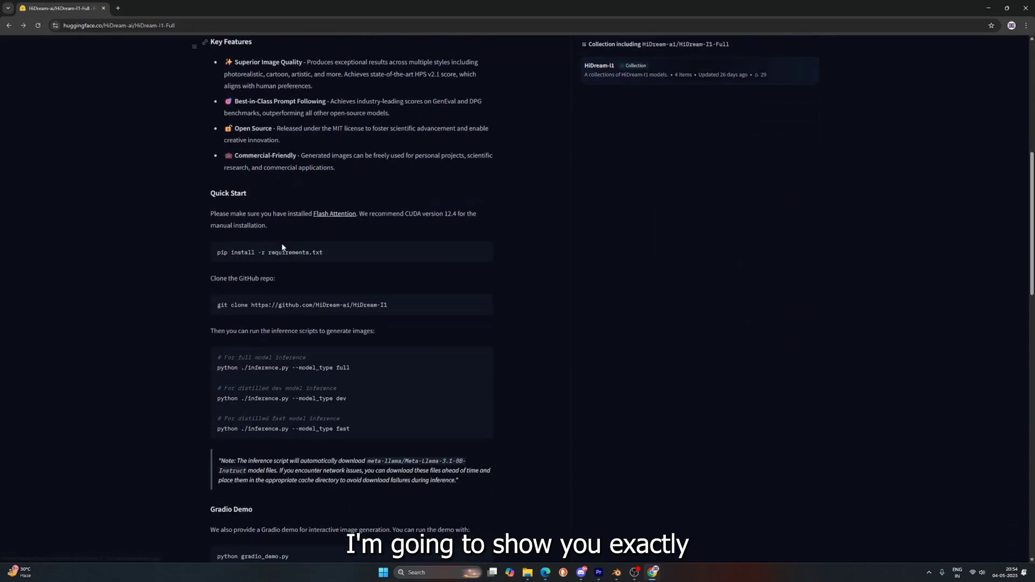
scroll(282, 247, "down", 7)
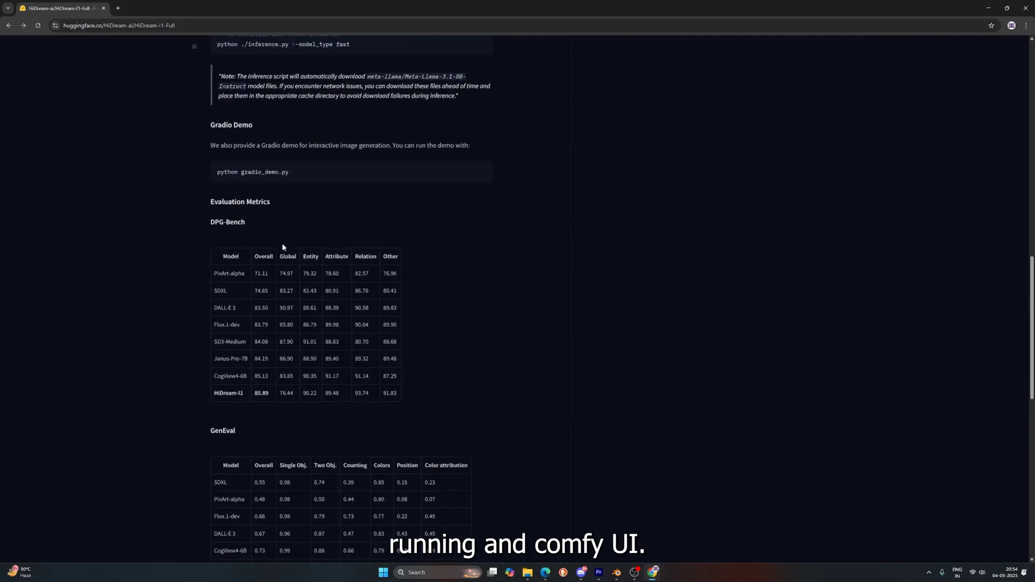
scroll(283, 248, "down", 2)
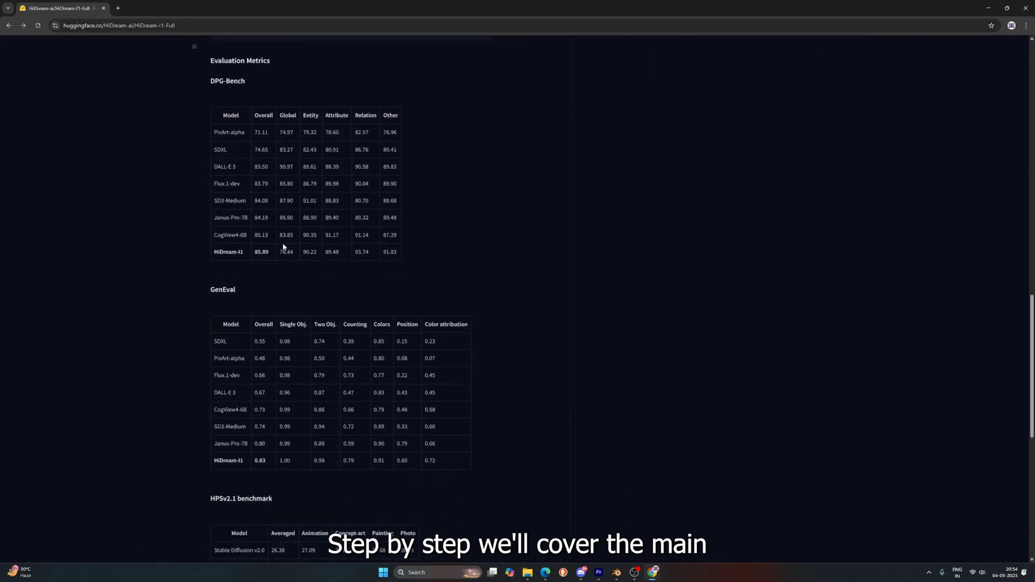
scroll(283, 247, "down", 3)
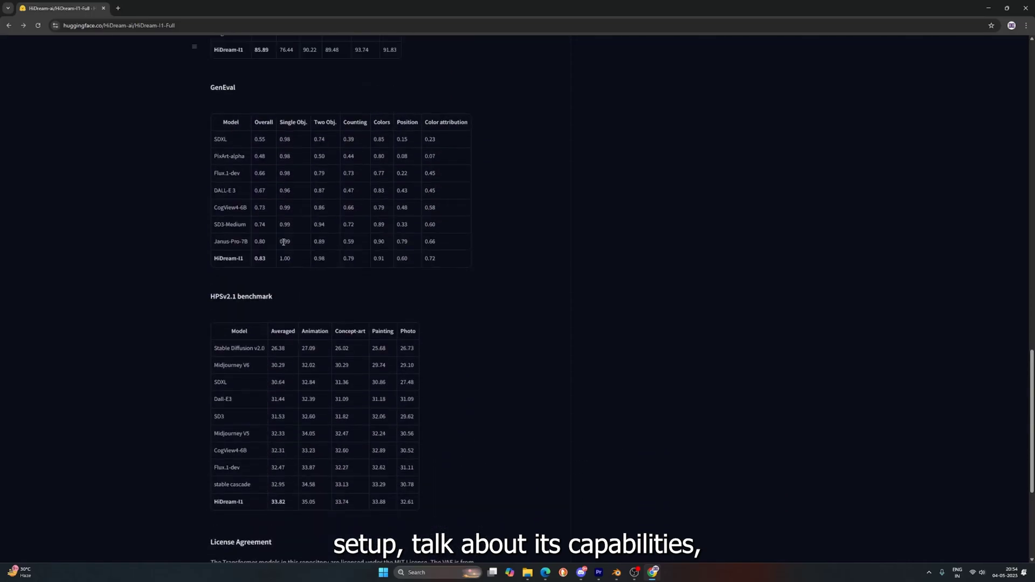
scroll(283, 242, "up", 15)
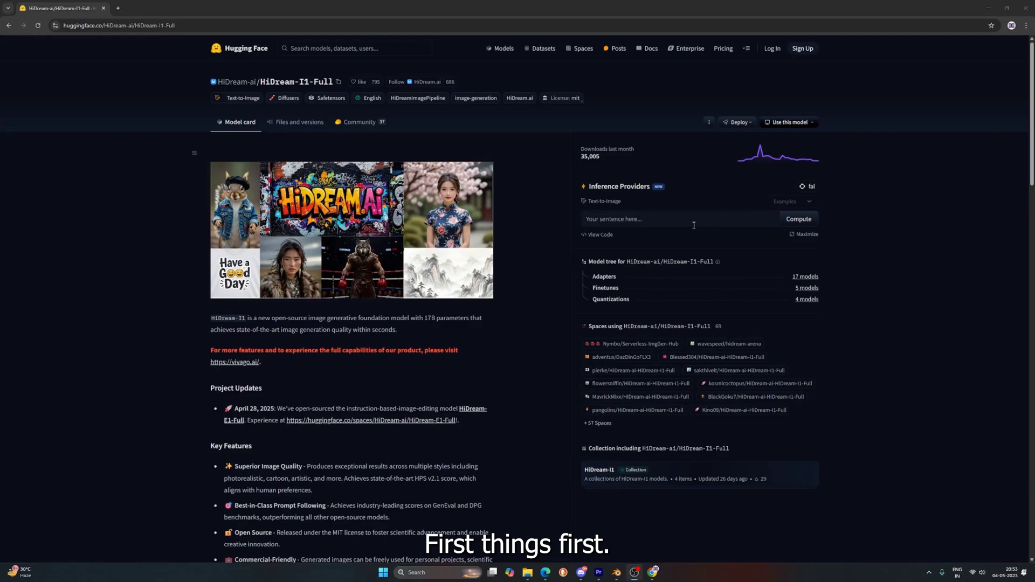
scroll(514, 238, "down", 5)
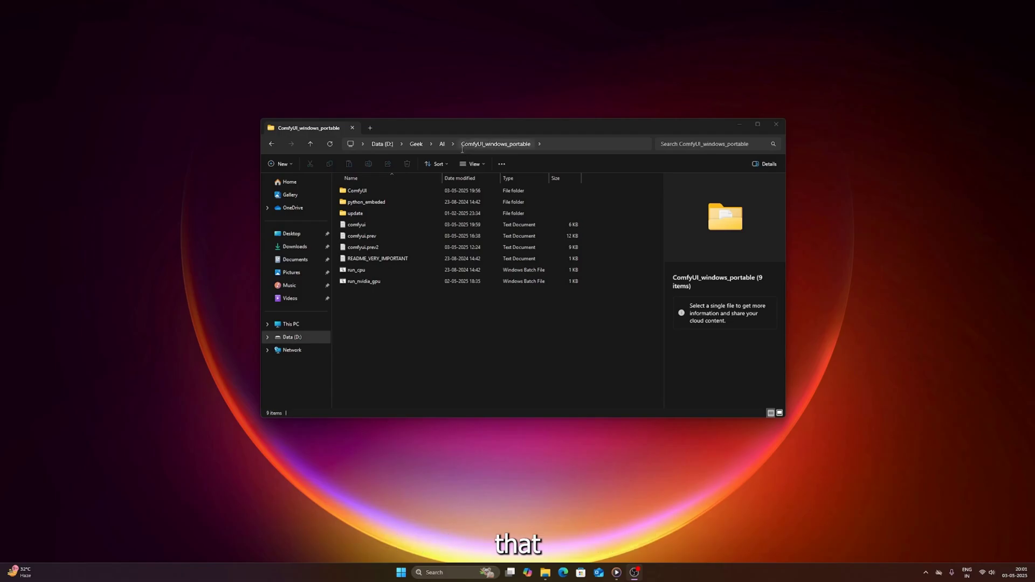
Step: Launch ComfyUI with run_nvidia_gpu and minimise its server console
double_click(369, 281)
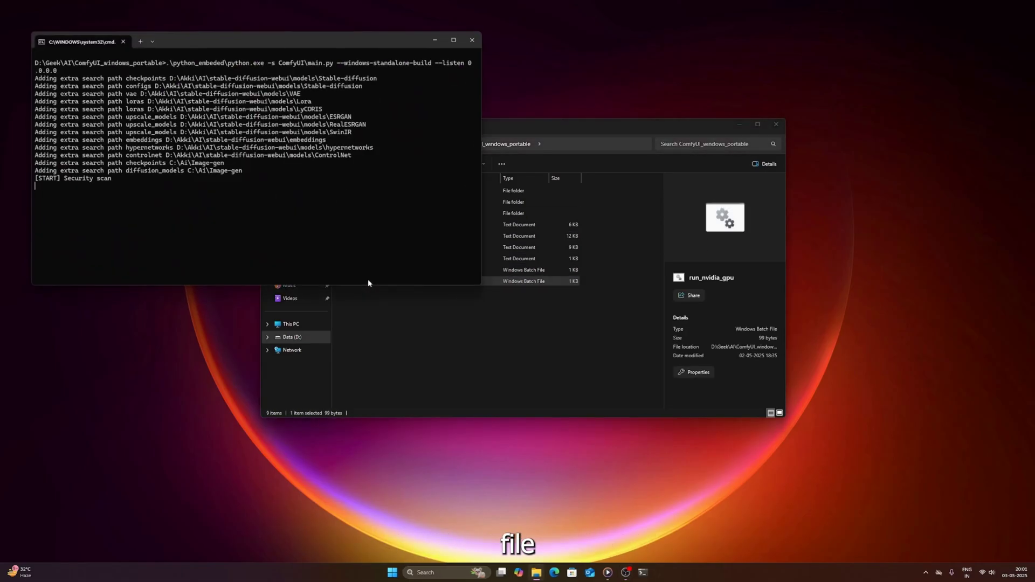
left_click(426, 321)
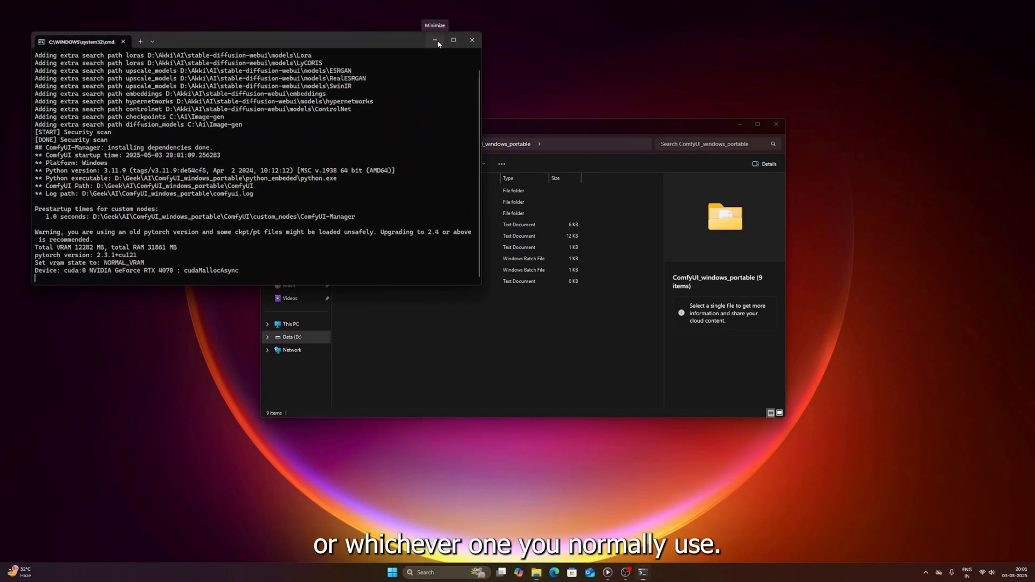
left_click(438, 40)
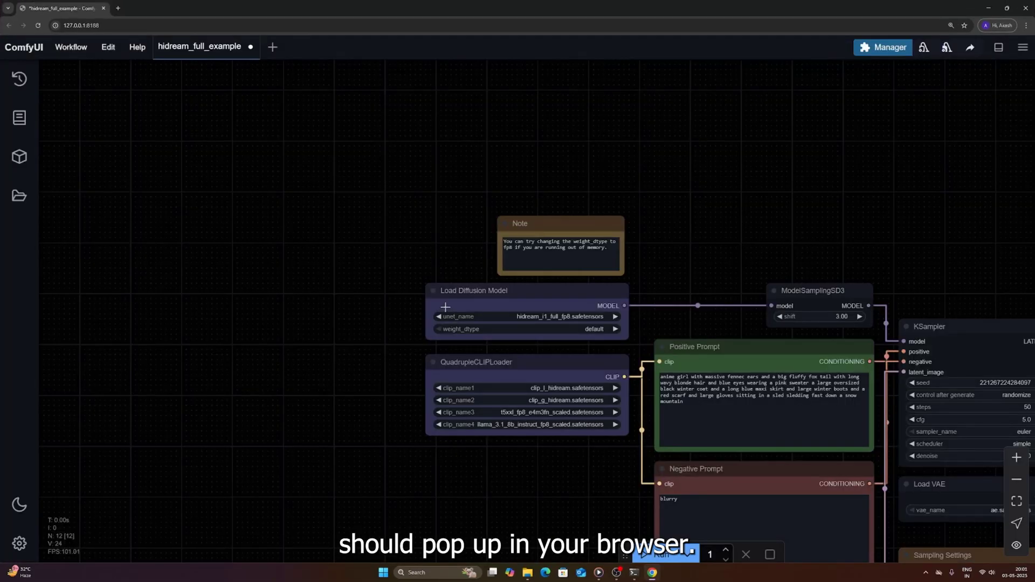
Step: Drag hidream_full_example.png from ComfyUI\workflows onto the canvas to load the workflow
scroll(445, 306, "down", 6)
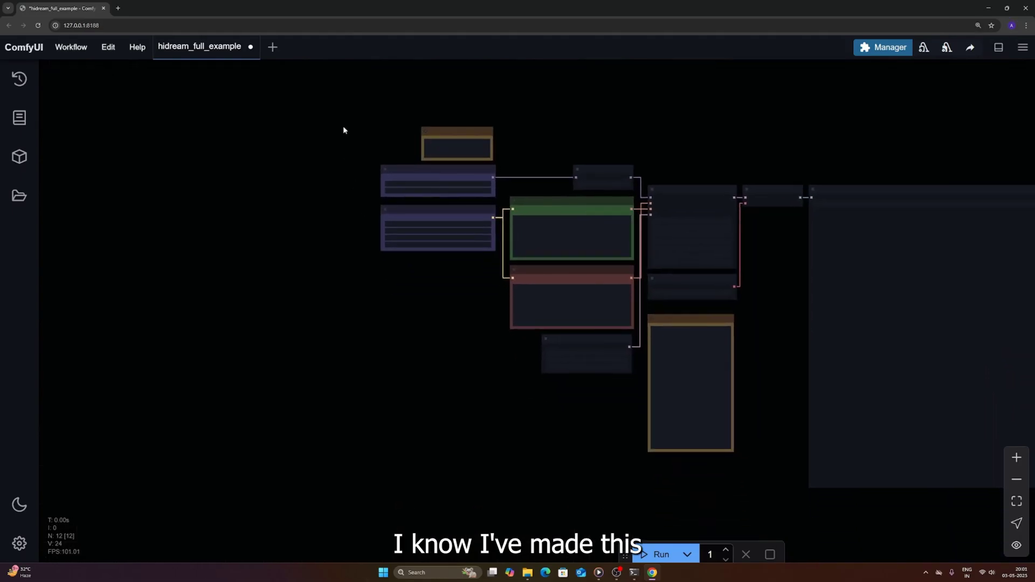
left_click(528, 573)
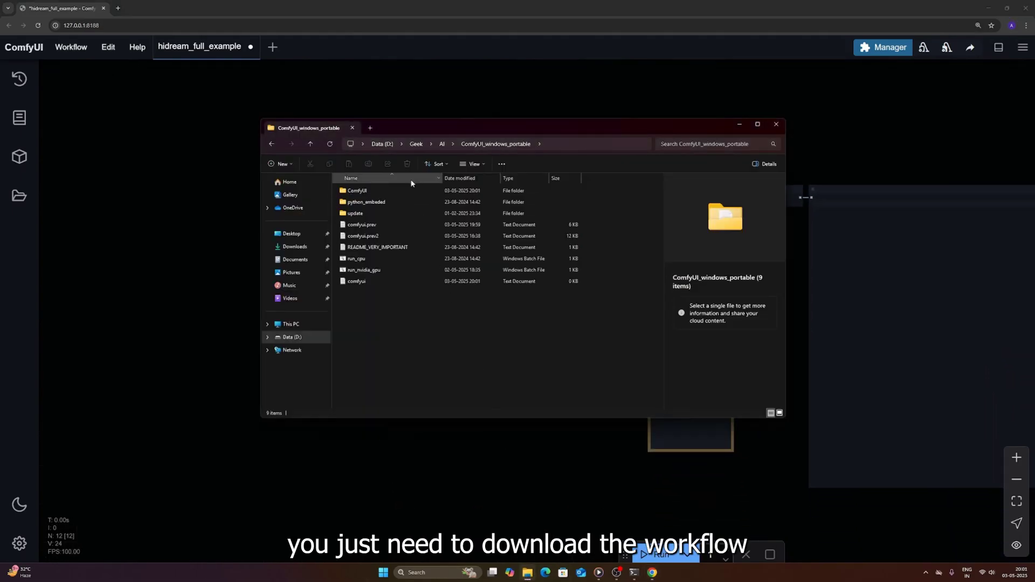
scroll(384, 328, "down", 1)
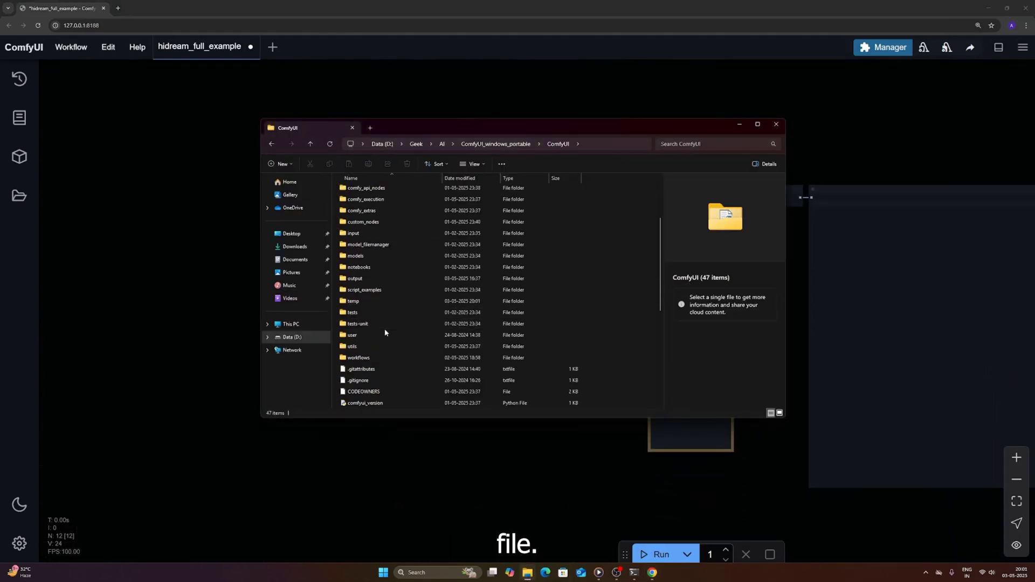
double_click(368, 356)
left_click(376, 227)
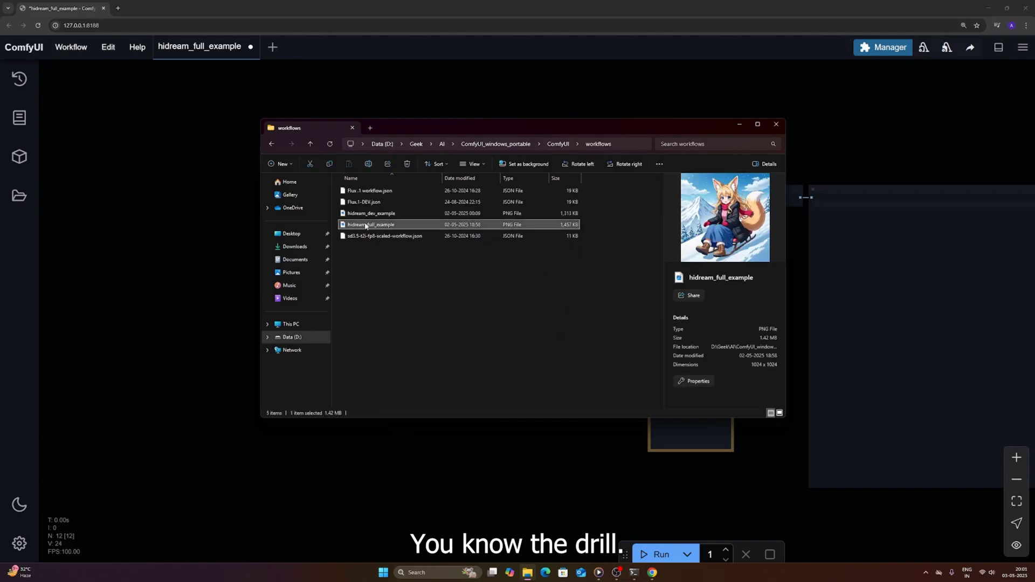
left_click_drag(376, 226, 209, 246)
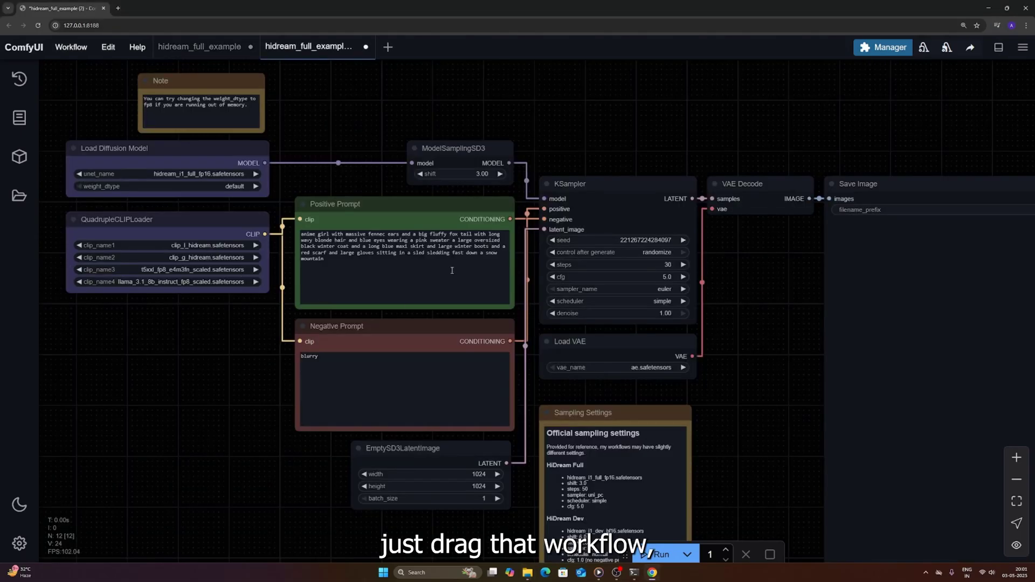
Step: Shift the workflow view slightly right and return Explorer to the ComfyUI folder
scroll(452, 270, "down", 4)
scroll(302, 393, "up", 3)
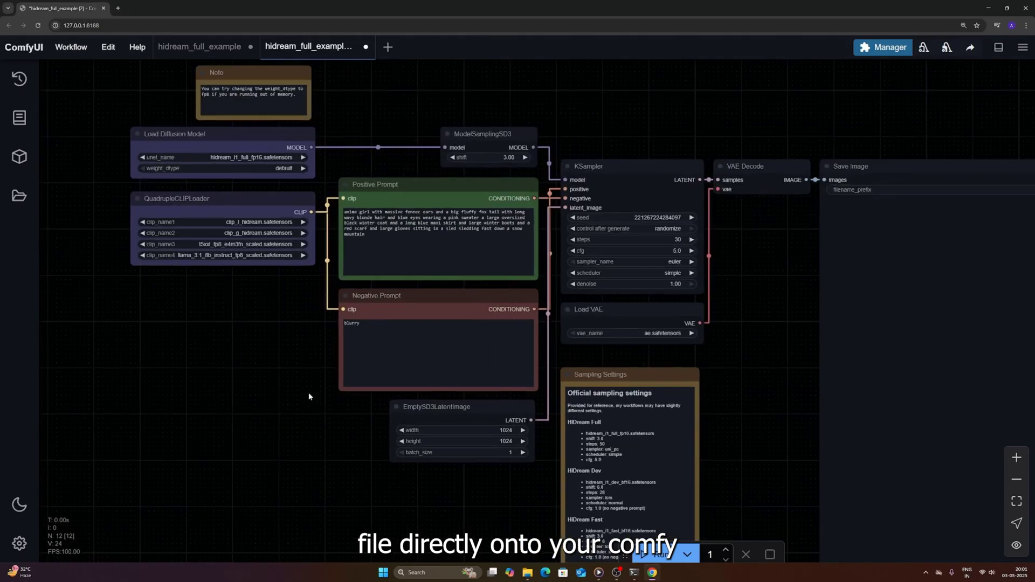
left_click_drag(309, 396, 336, 395)
left_click(527, 572)
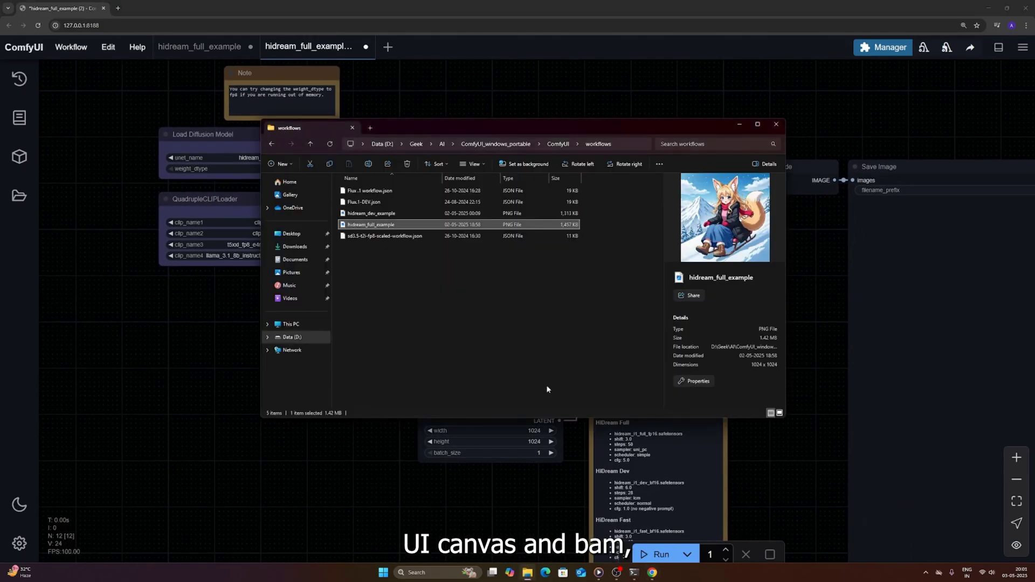
left_click(555, 145)
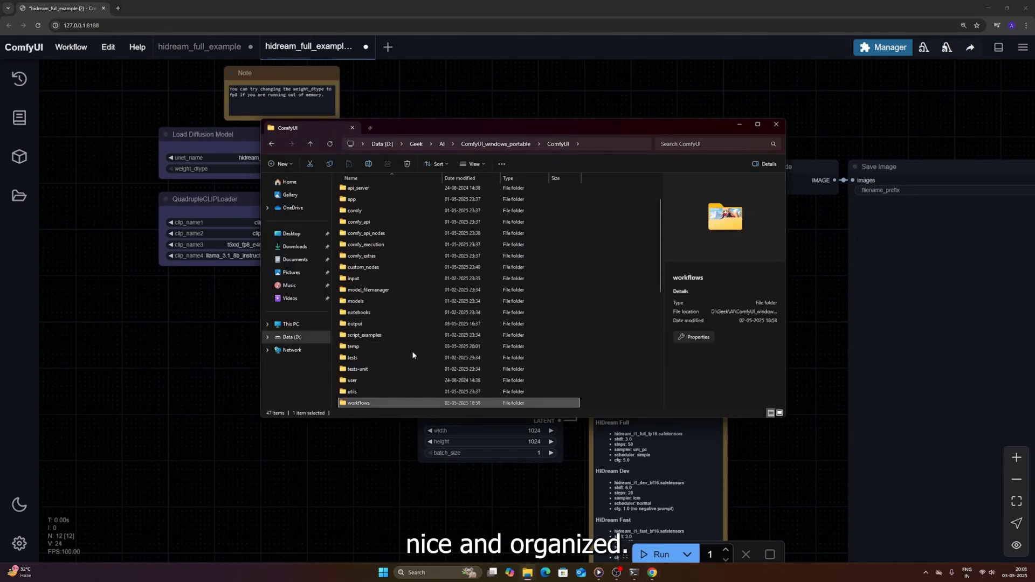
Step: Check that hidream_i1_full_fp8 is in the models/unet folder
scroll(414, 345, "up", 2)
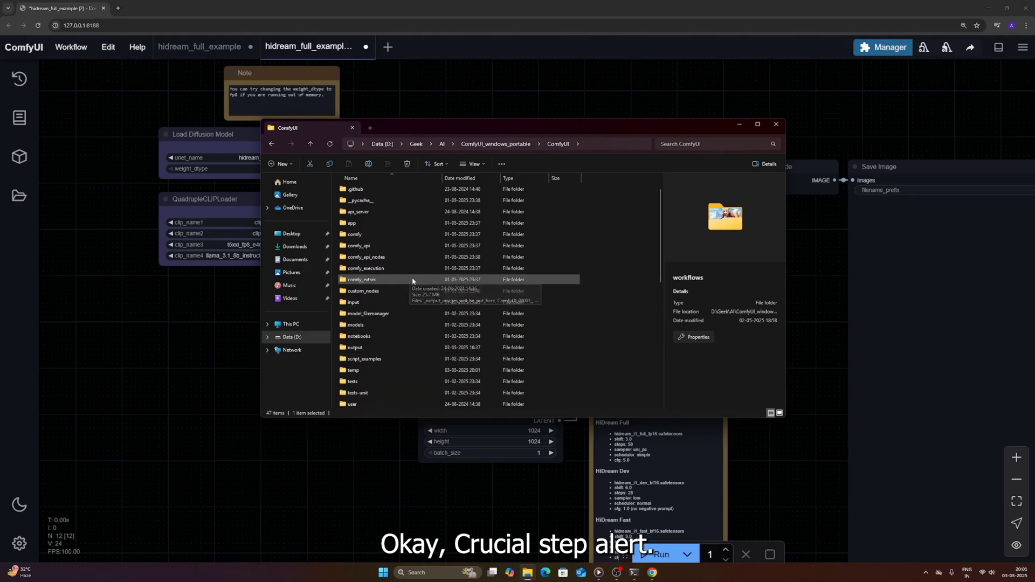
double_click(383, 324)
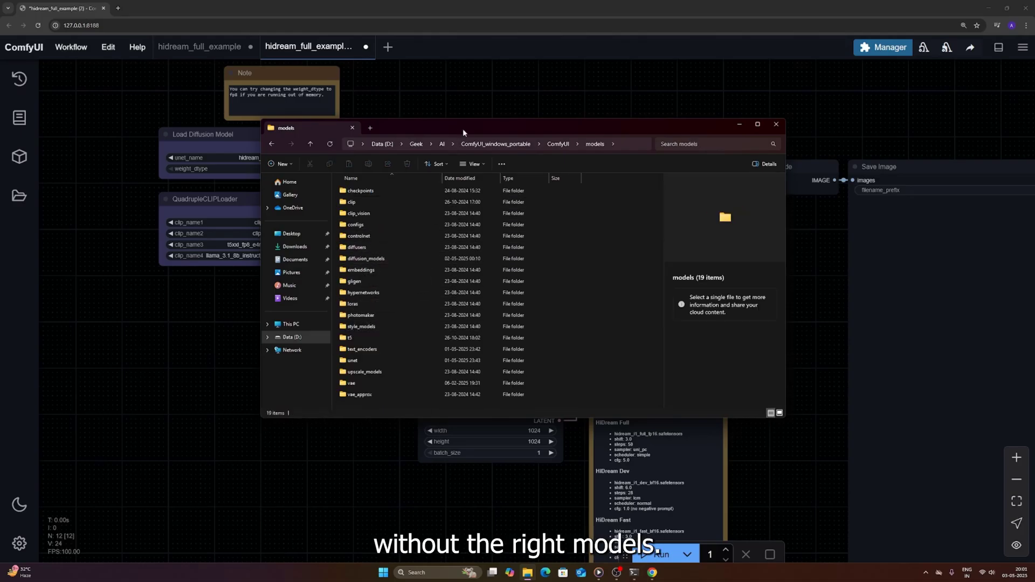
left_click_drag(462, 129, 609, 123)
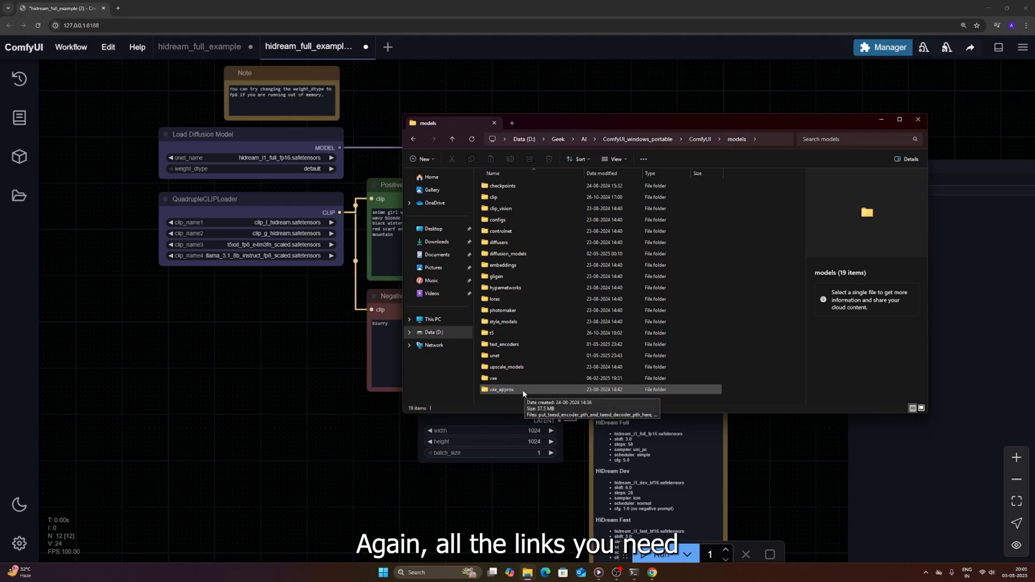
double_click(515, 356)
left_click(525, 198)
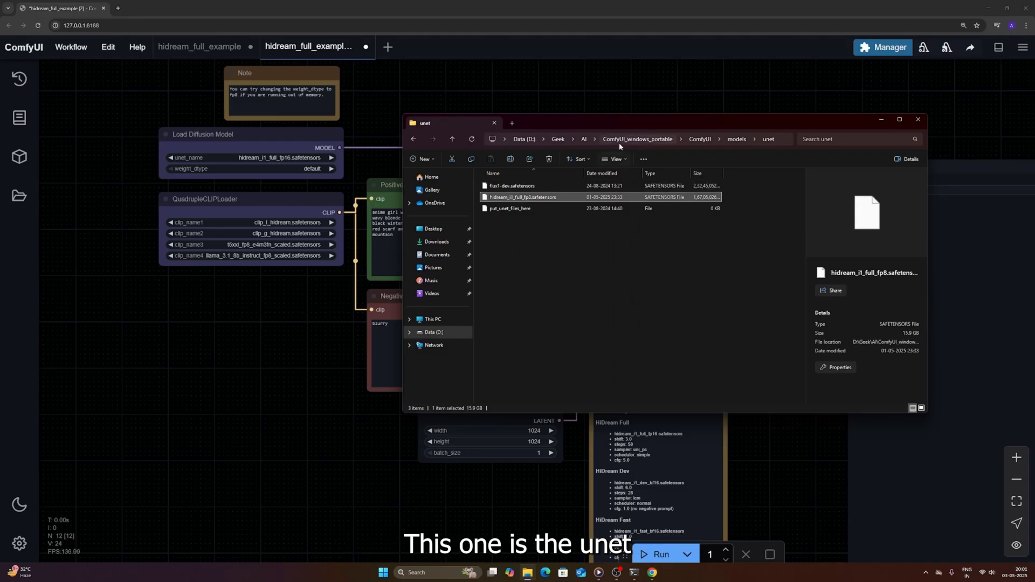
left_click(728, 140)
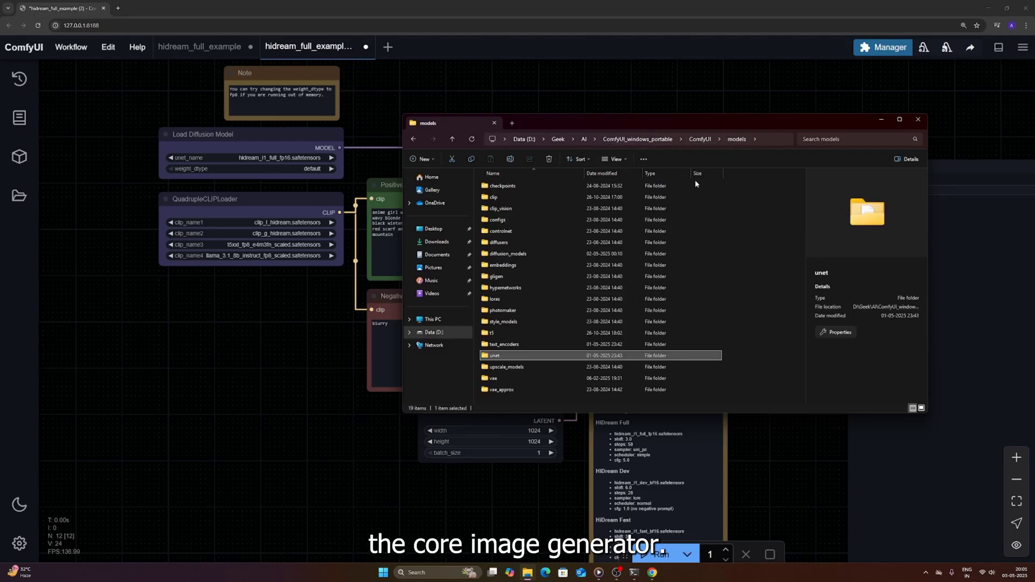
Step: Check that clip_g_hidream, clip_l_hidream and llama_3.1_8b_instruct are in models/text_encoders
double_click(520, 351)
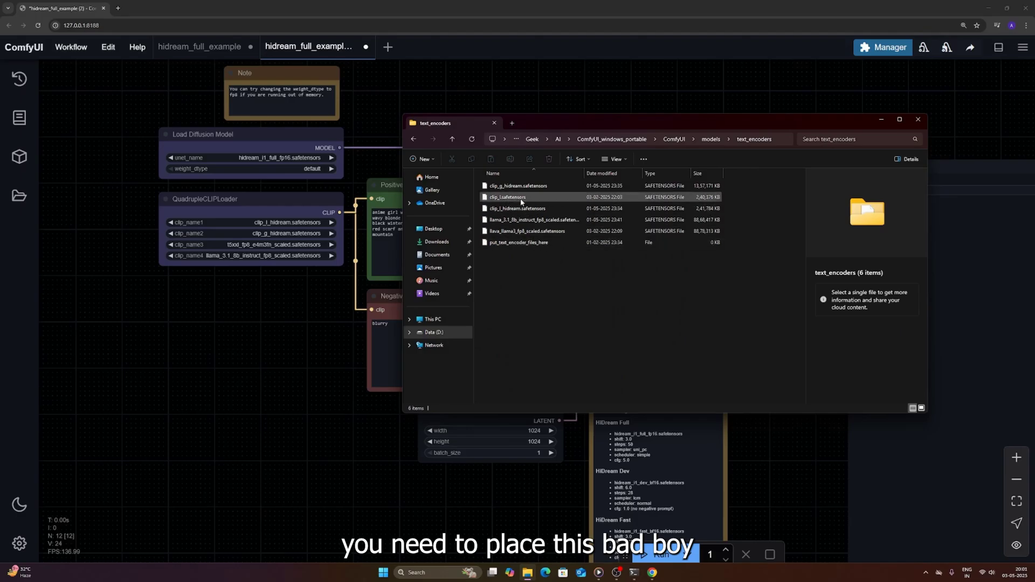
left_click_drag(560, 123, 561, 101)
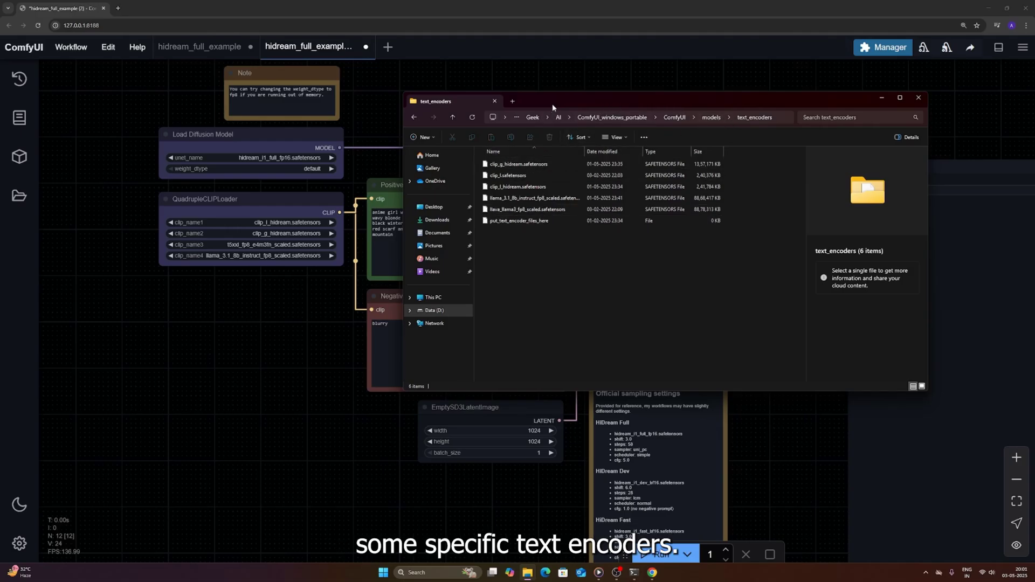
left_click_drag(552, 103, 551, 96)
left_click(519, 160)
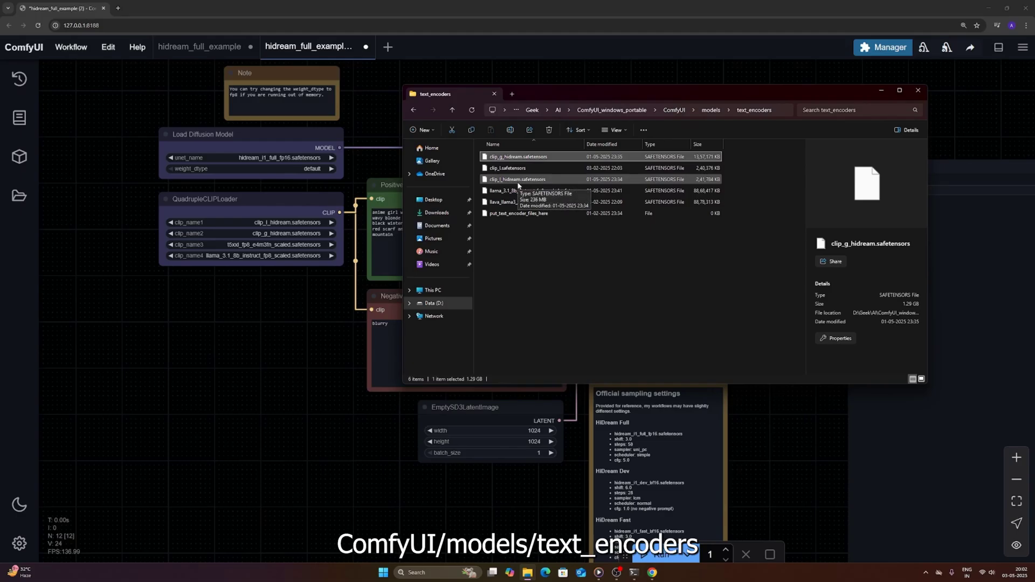
left_click(509, 182, "ctrl")
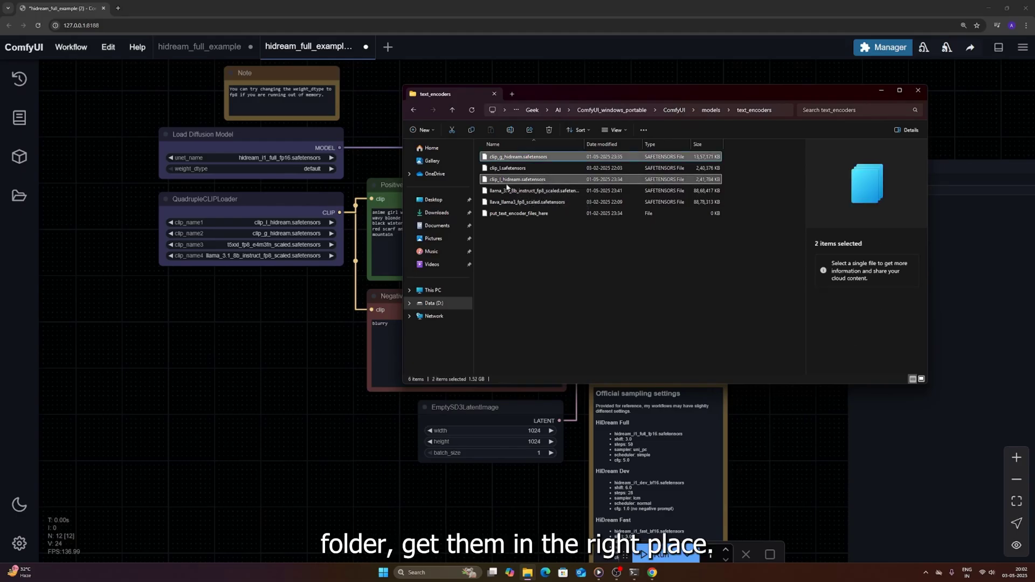
left_click(510, 191, "ctrl")
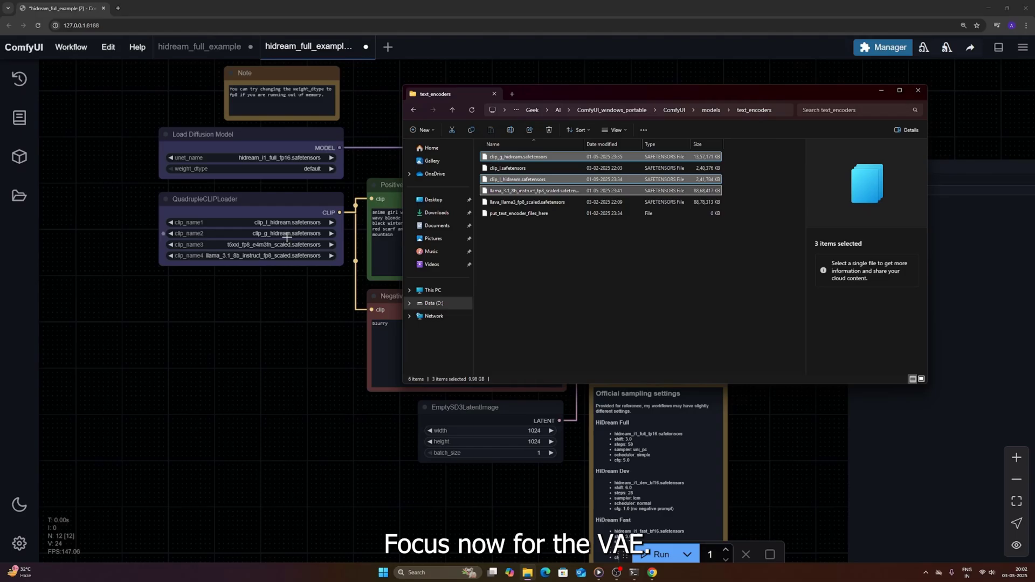
left_click(655, 274)
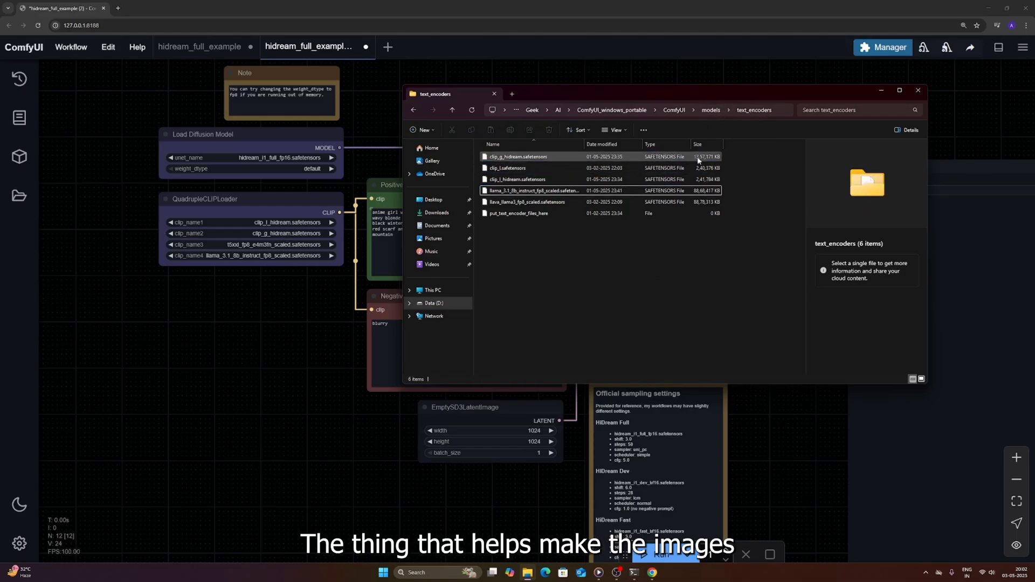
left_click(710, 112)
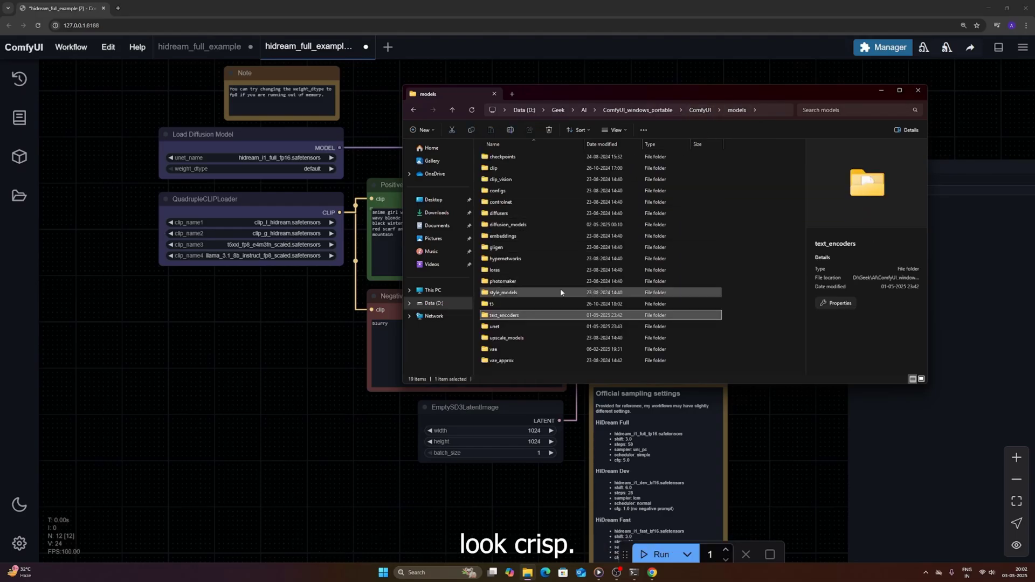
Step: Check that ae.safetensors is in models/vae, then minimise Explorer
double_click(524, 349)
left_click(503, 156)
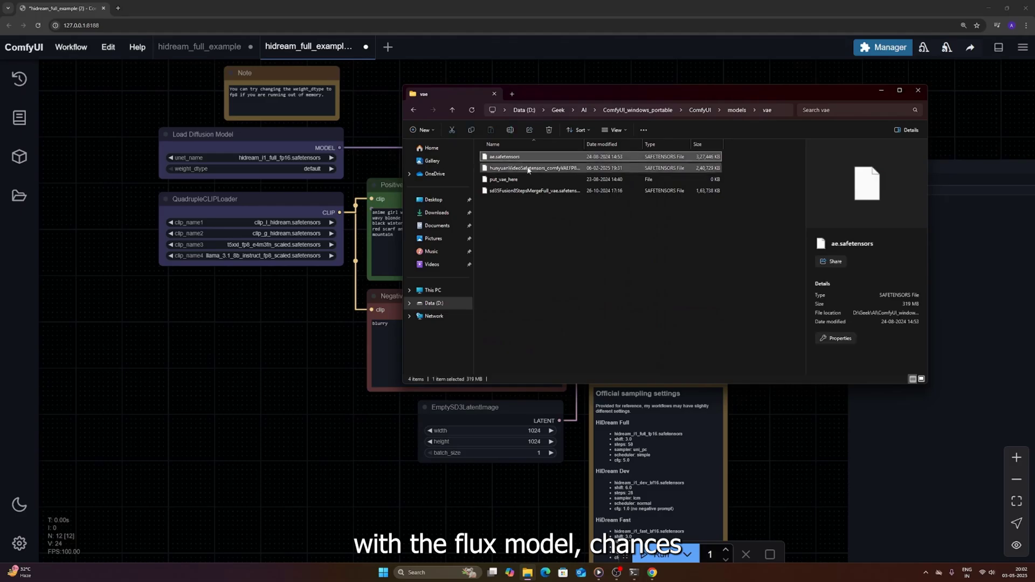
left_click(575, 273)
left_click(701, 112)
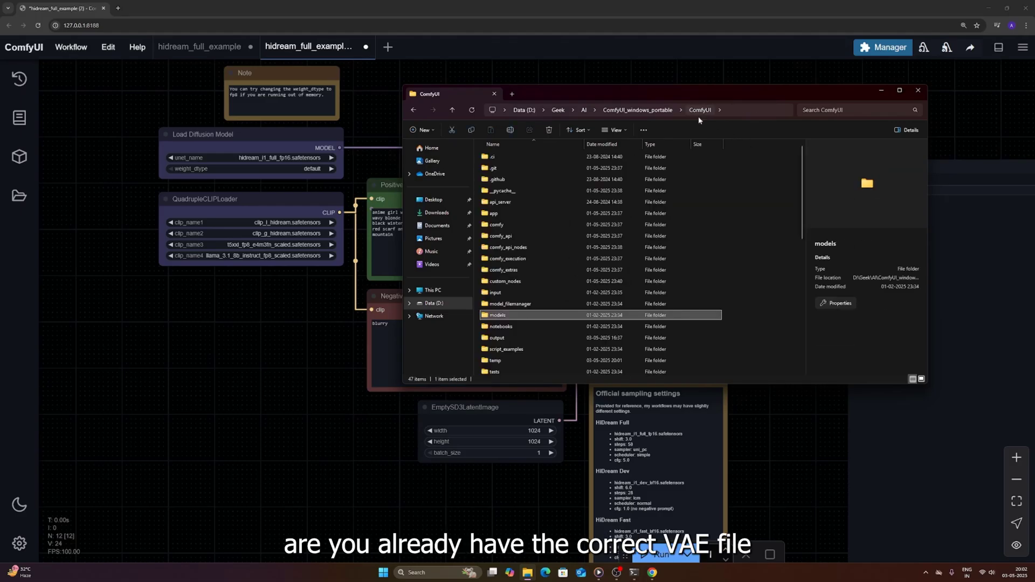
left_click(881, 90)
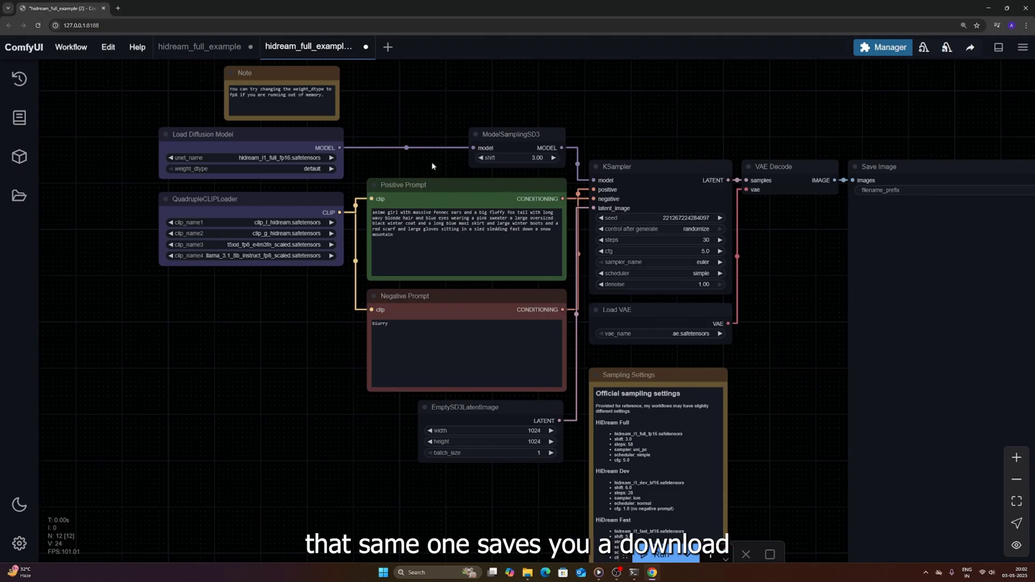
Step: Choose t5xxl_fp8_e4m3fn.safetensors for clip_name3 on the QuadrupleCLIPLoader node
scroll(431, 166, "down", 1)
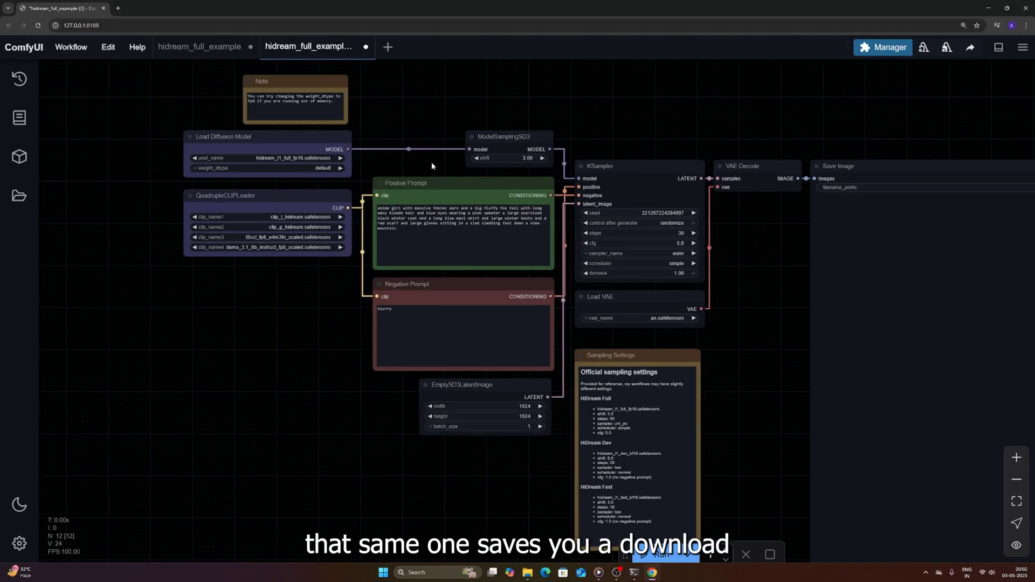
left_click(296, 237)
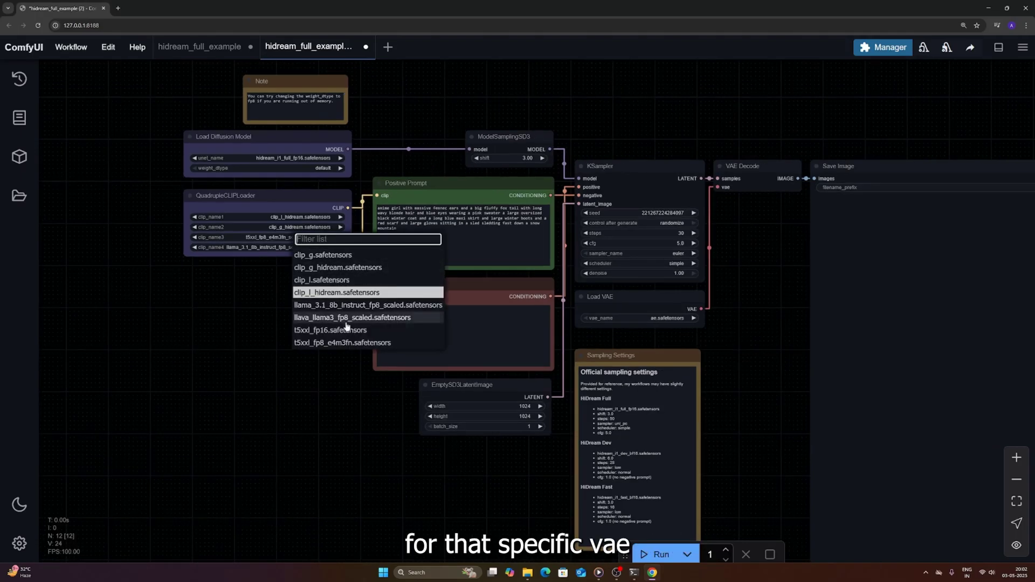
left_click(366, 343)
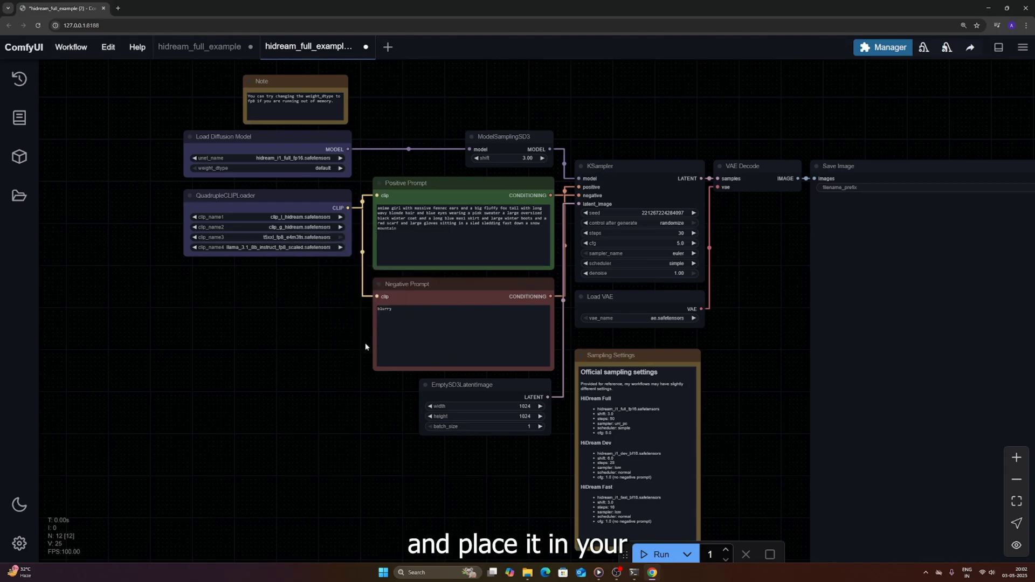
Step: Set the KSampler sampler to uni_pc and raise its steps from 30 to 50
left_click(682, 253)
scroll(731, 378, "down", 1)
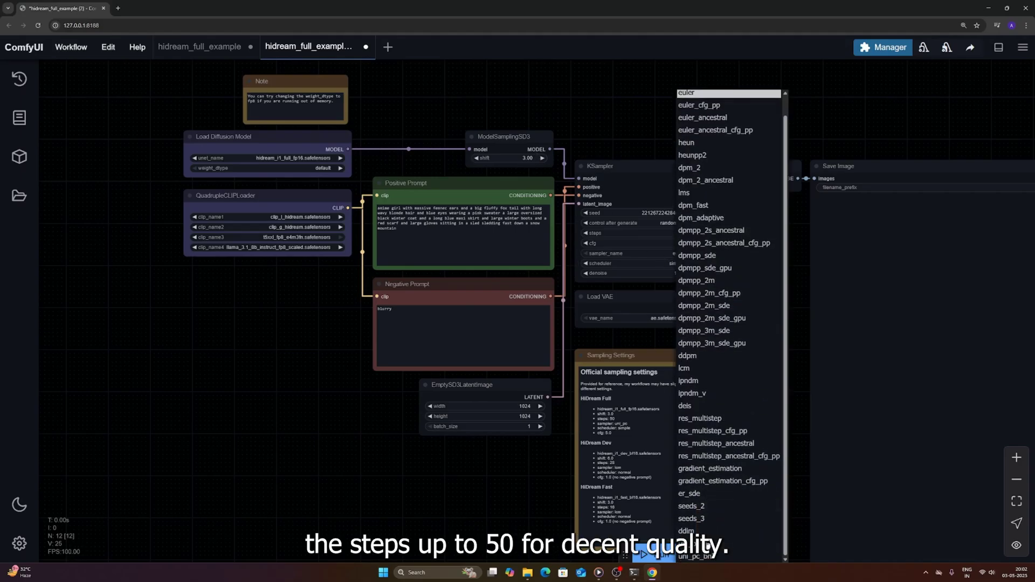
left_click(704, 542)
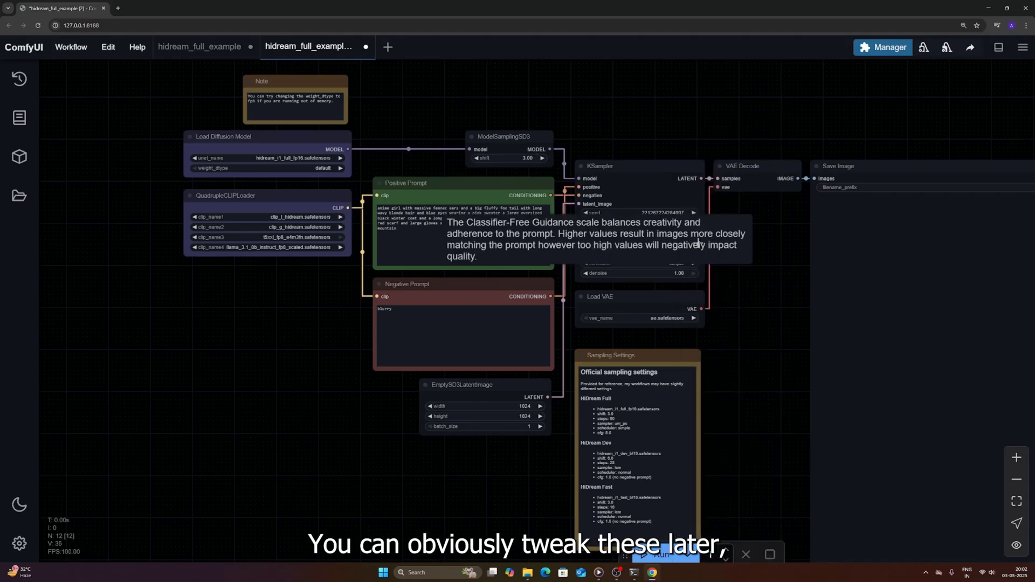
left_click_drag(676, 234, 673, 234)
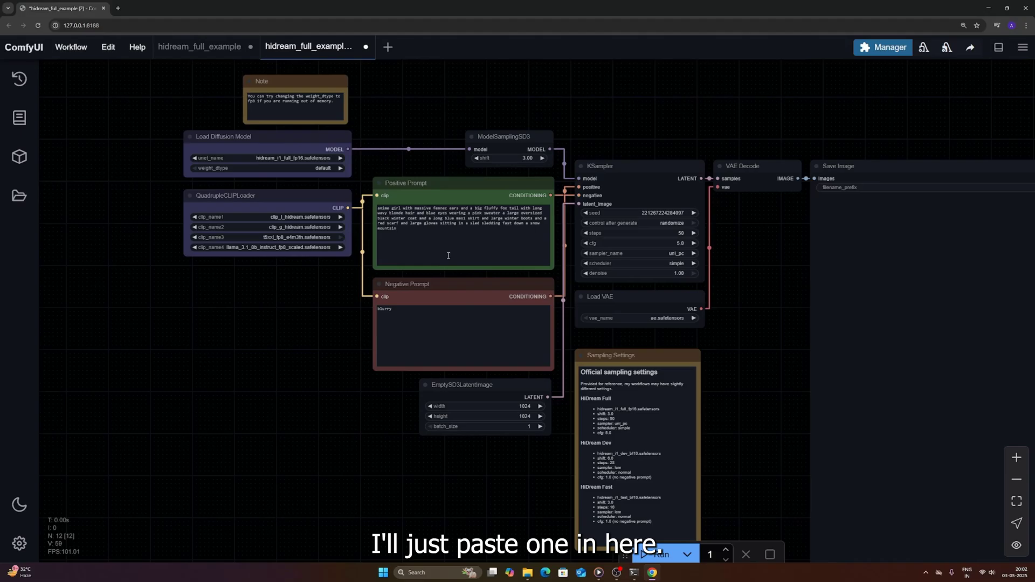
Step: Review the positive prompt and queue the HiDream Full fp8 workflow to generate
left_click_drag(545, 259, 374, 201)
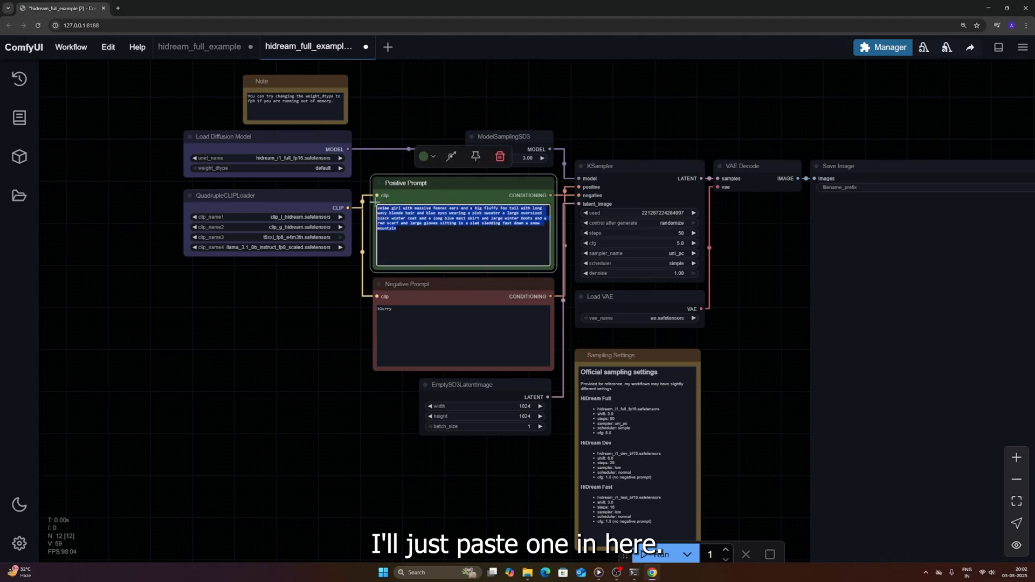
left_click(526, 513)
left_click(652, 554)
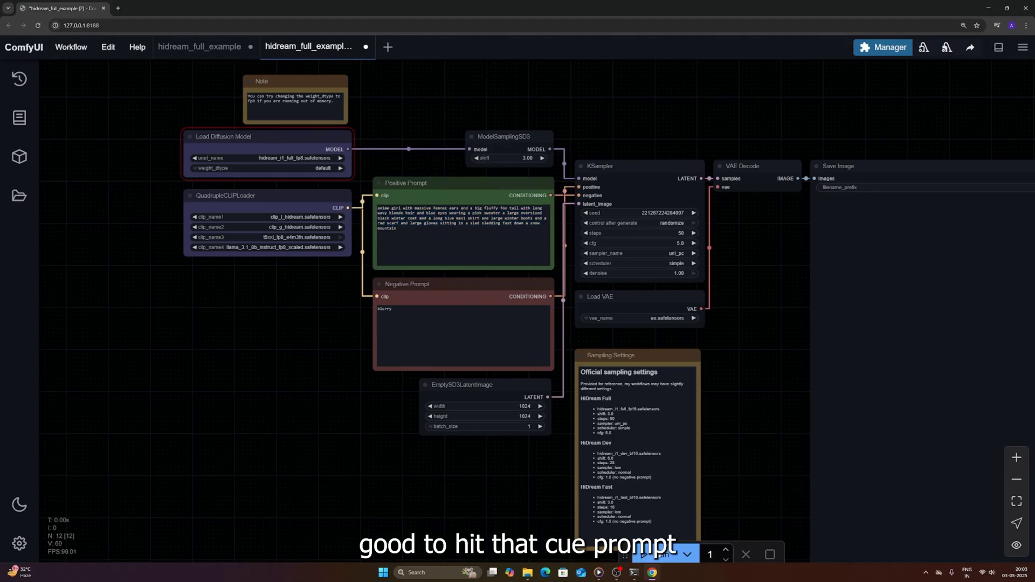
left_click(661, 553)
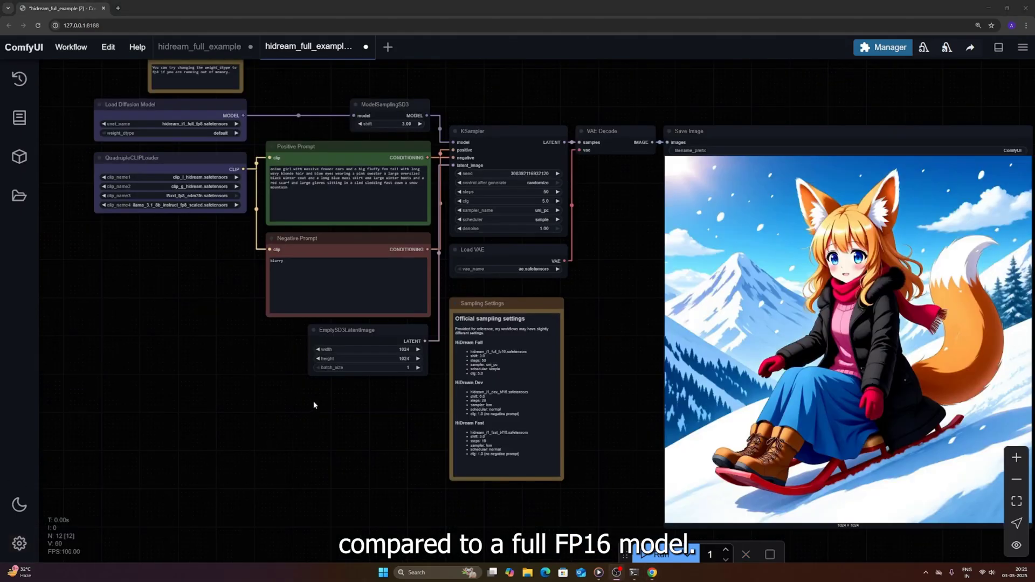
scroll(335, 393, "down", 1)
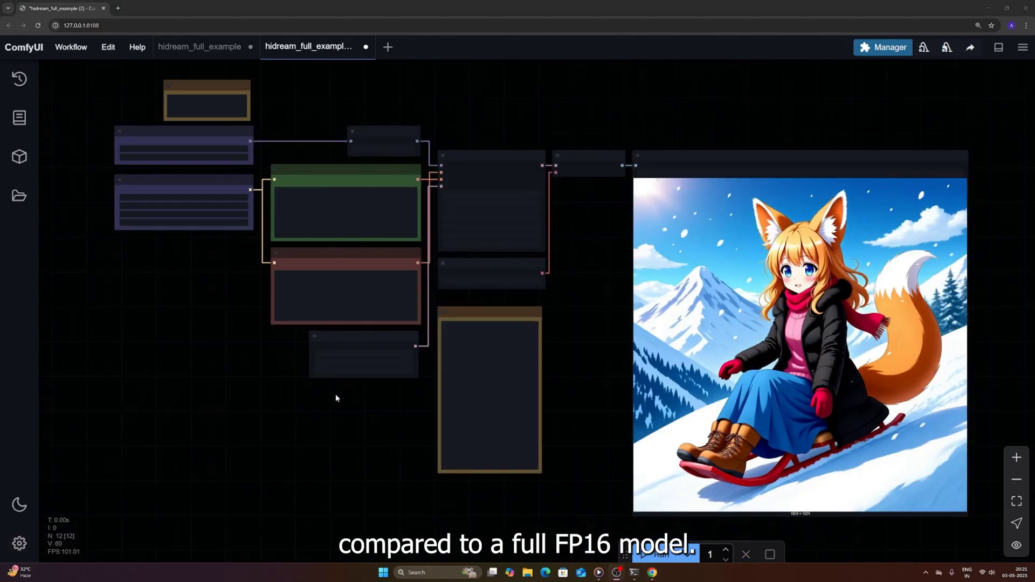
left_click_drag(368, 393, 372, 376)
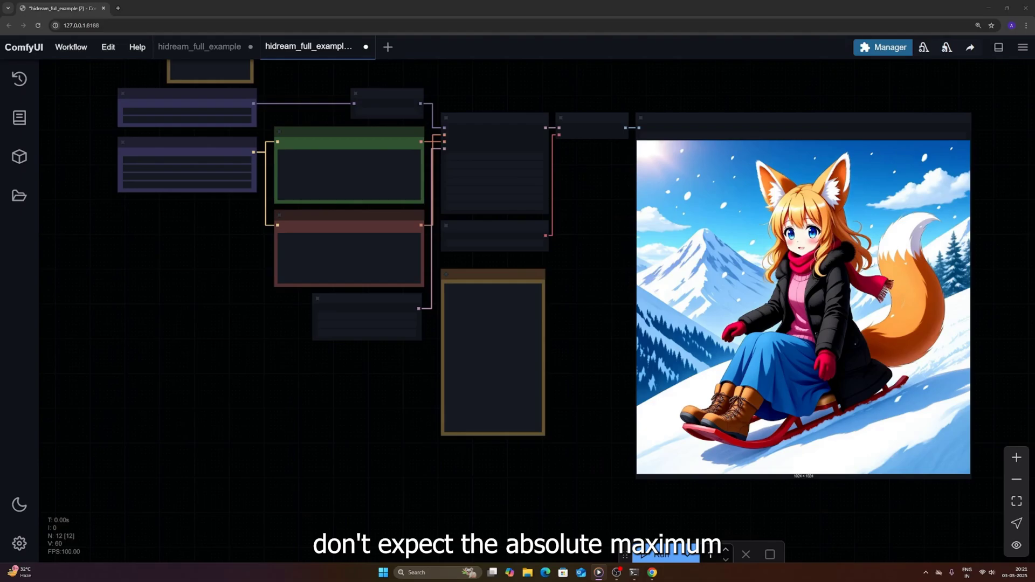
scroll(574, 355, "up", 2)
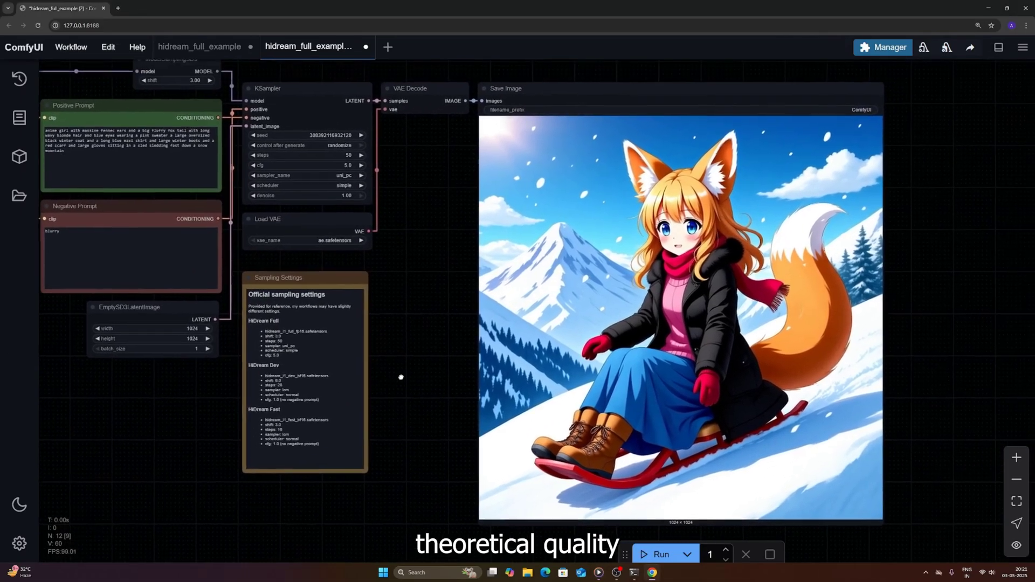
left_click_drag(401, 377, 609, 380)
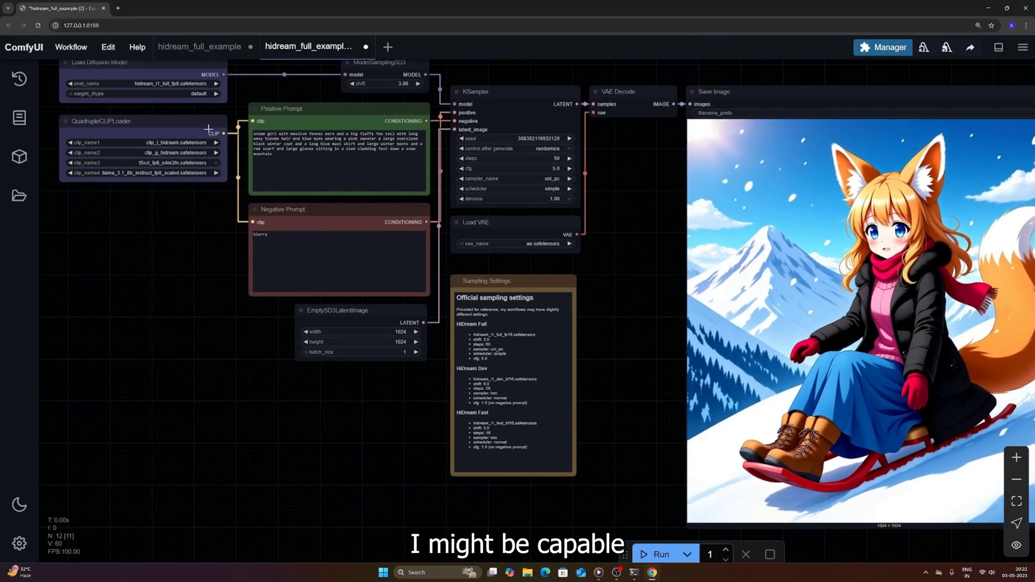
left_click_drag(606, 422, 551, 407)
scroll(552, 416, "down", 3)
scroll(553, 420, "down", 1)
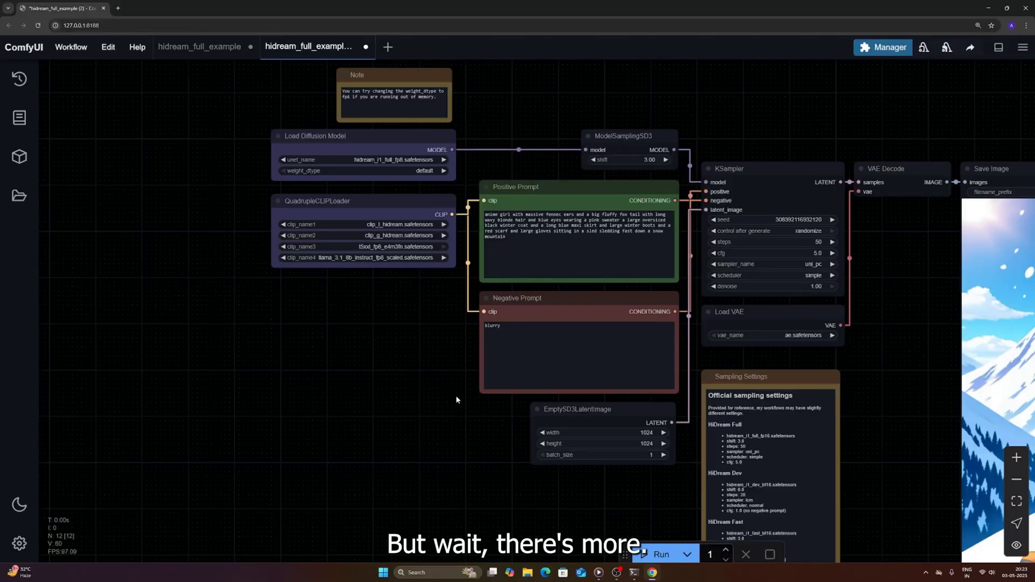
left_click_drag(456, 399, 458, 399)
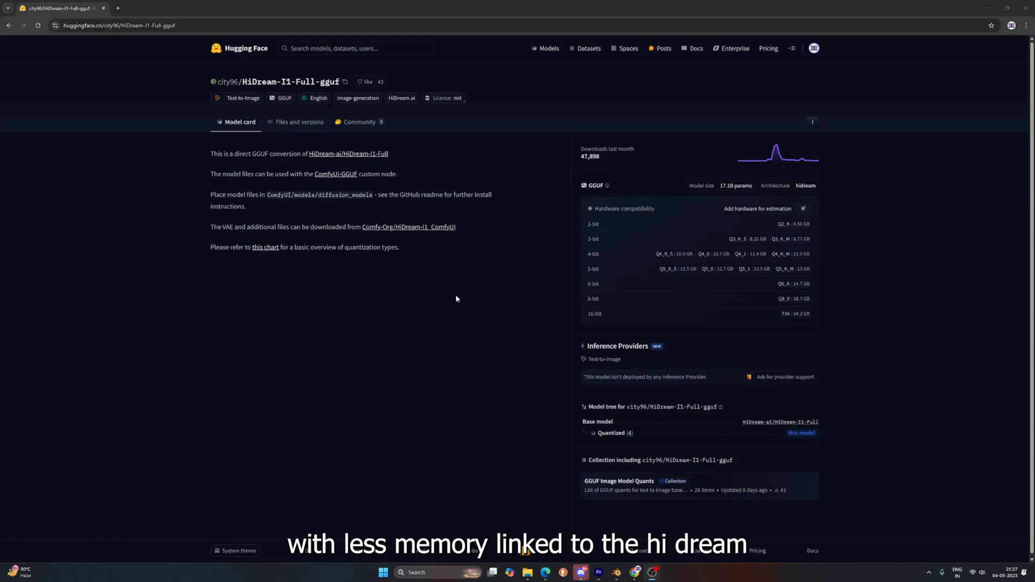
Step: Scan the city96/HiDream-I1-Full-gguf files, from Q2_K 6.56 GB to F16 34.2 GB
scroll(456, 298, "down", 1)
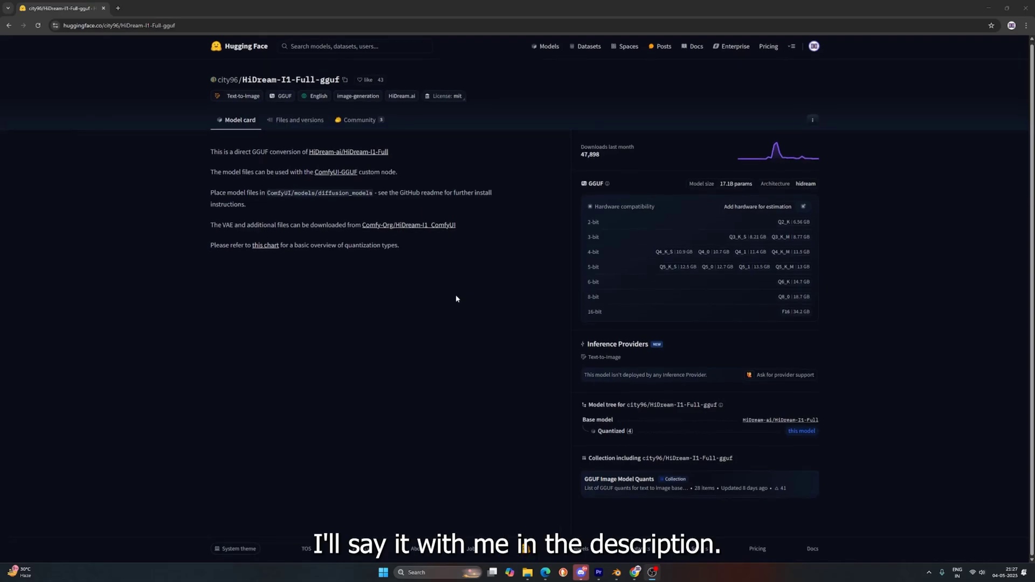
scroll(455, 294, "up", 1)
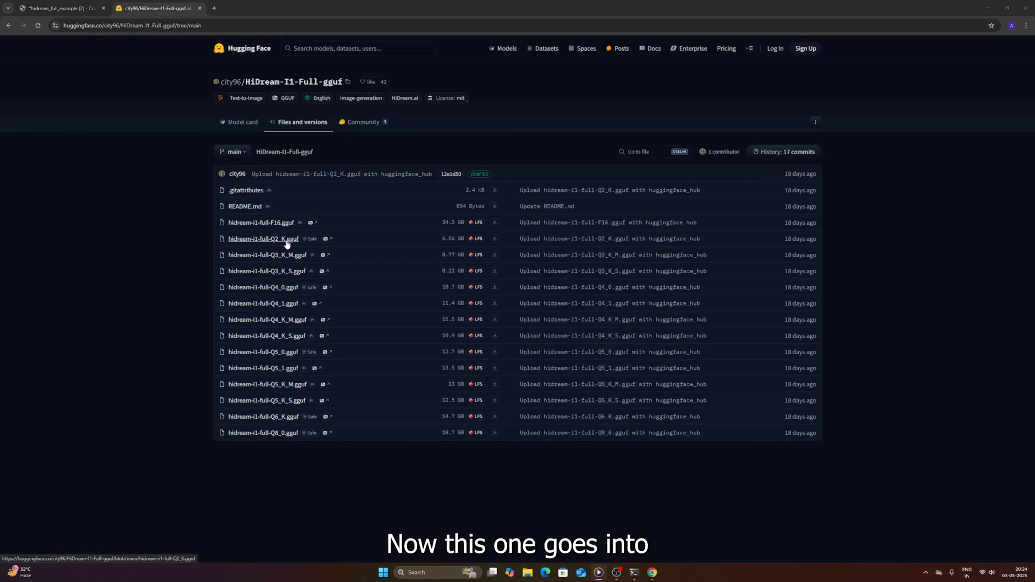
Step: Confirm hidream-i1-full-Q4_0.gguf (9.91 GB) is in models/diffusion_models, then minimise Explorer
left_click(69, 8)
left_click(529, 574)
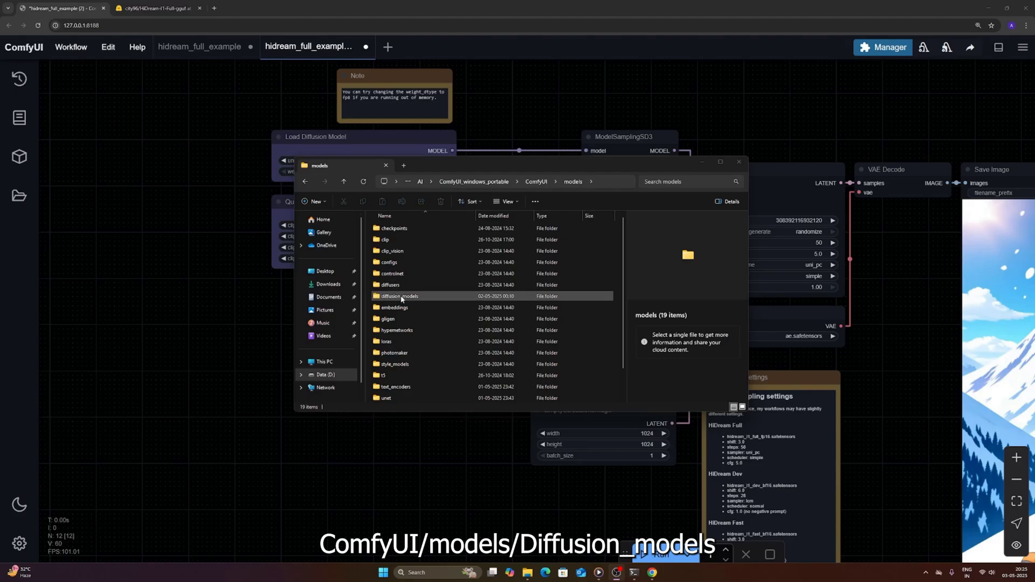
left_click(405, 297)
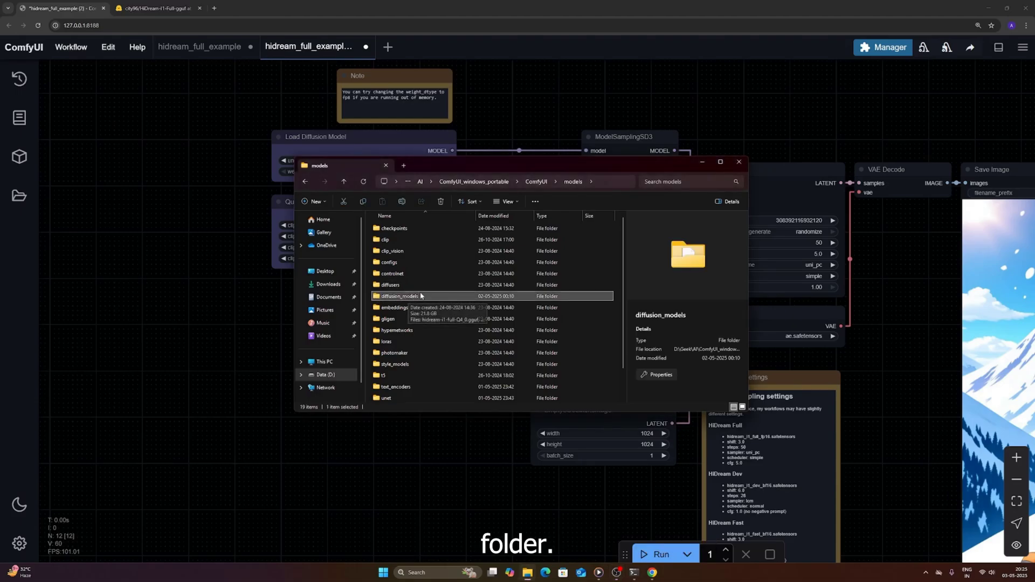
double_click(397, 297)
left_click(414, 229)
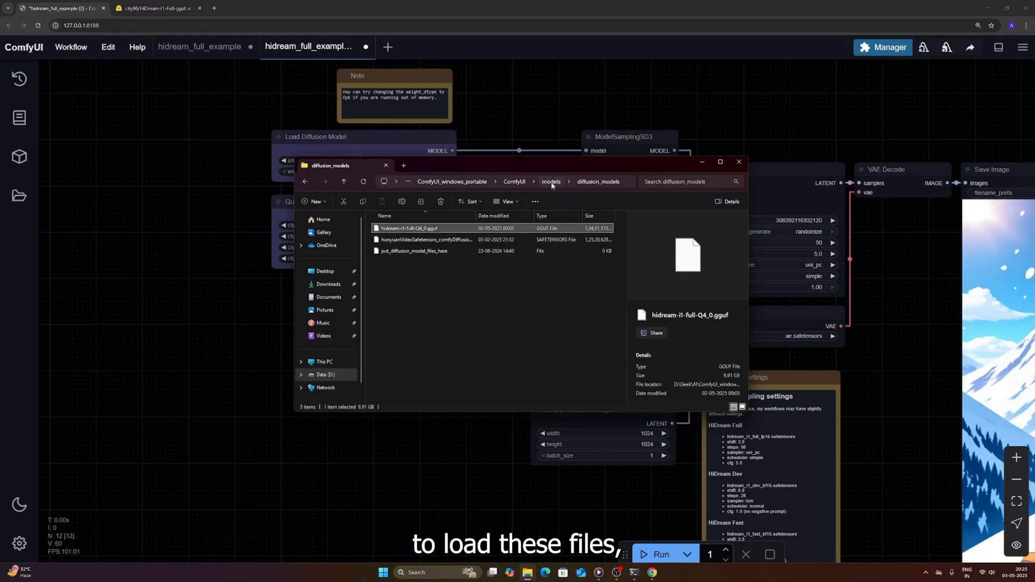
left_click(702, 162)
left_click(882, 47)
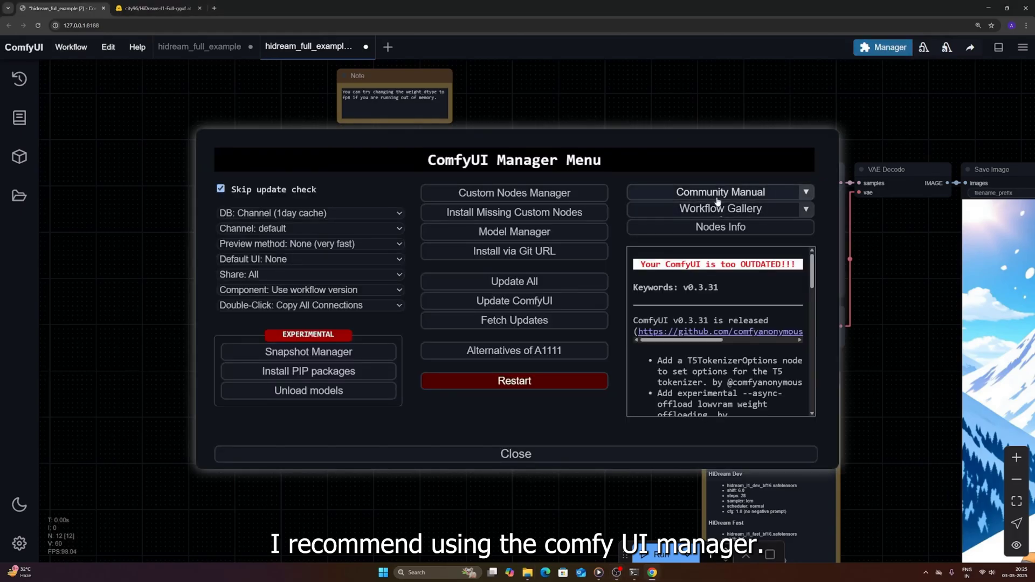
left_click(577, 195)
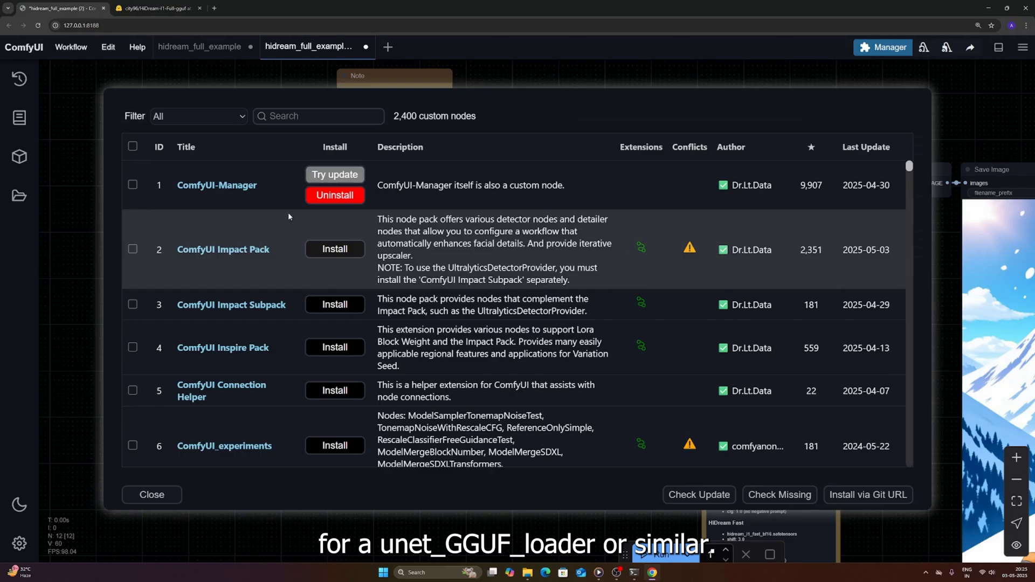
left_click(305, 117)
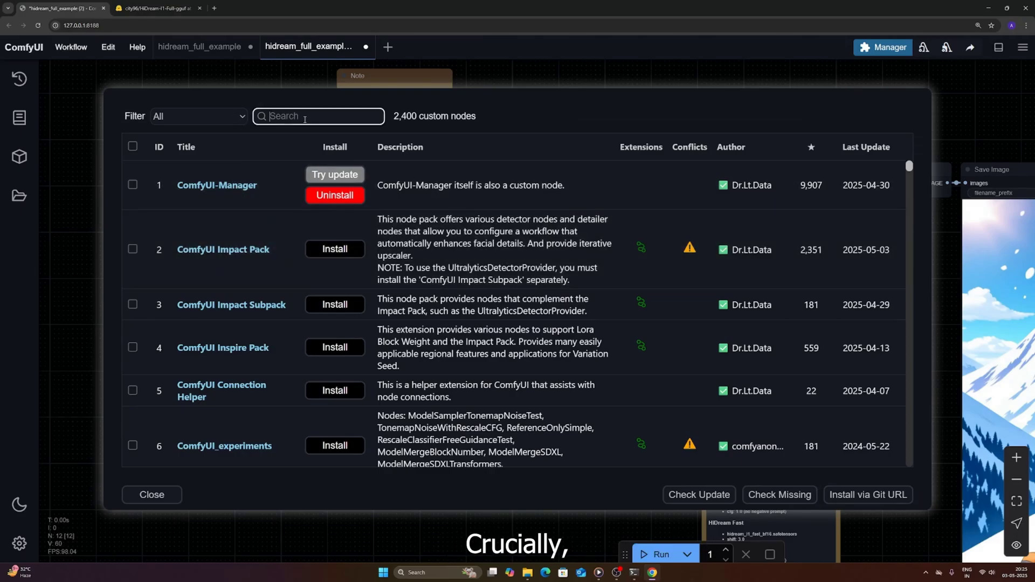
type("gguf")
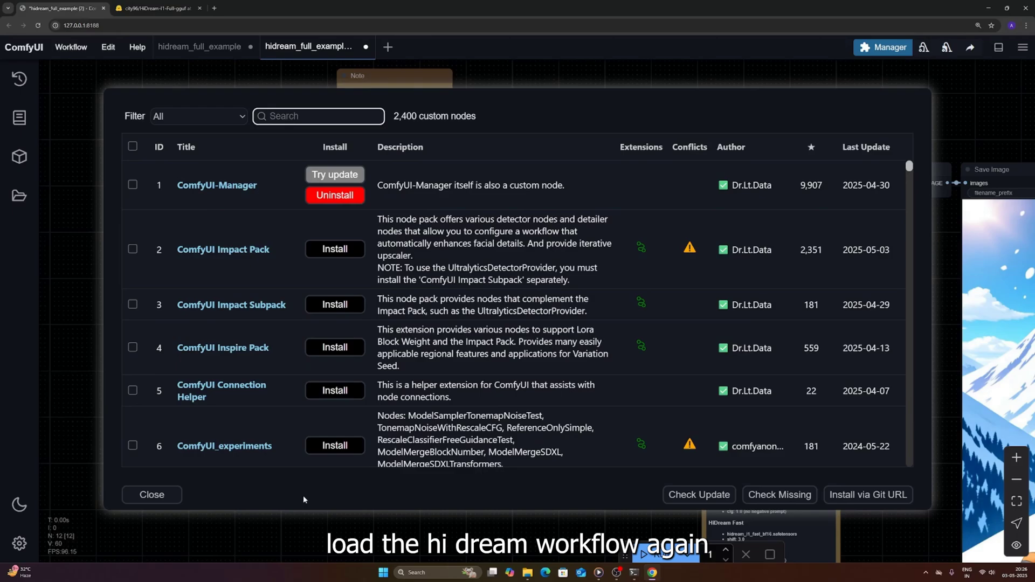
Step: Close the Manager and delete the Load Diffusion Model node
left_click(153, 493)
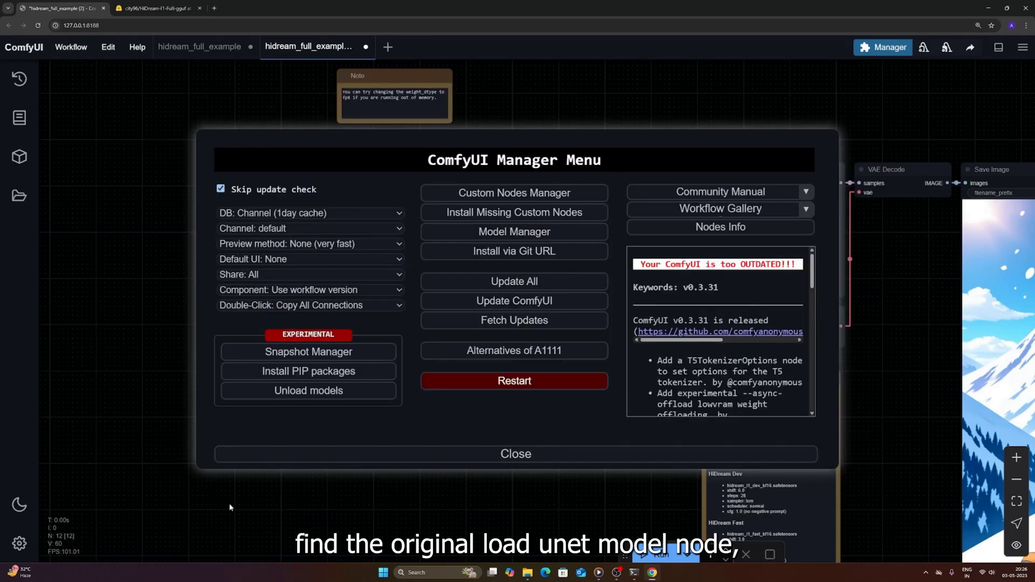
left_click(493, 454)
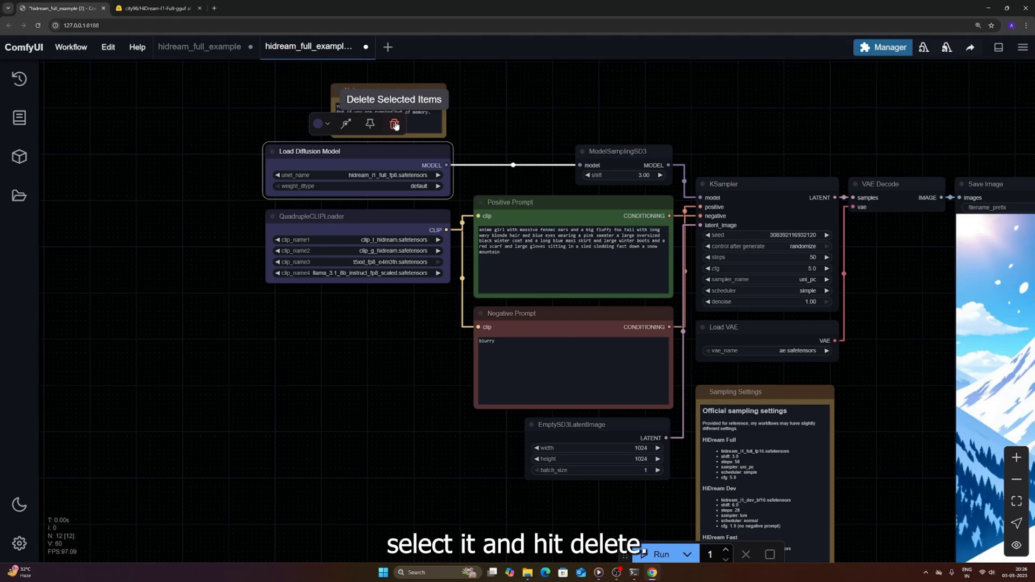
left_click(395, 125)
Step: Add a Unet Loader (GGUF) node and wire its MODEL output to ModelSamplingSD3
right_click(372, 158)
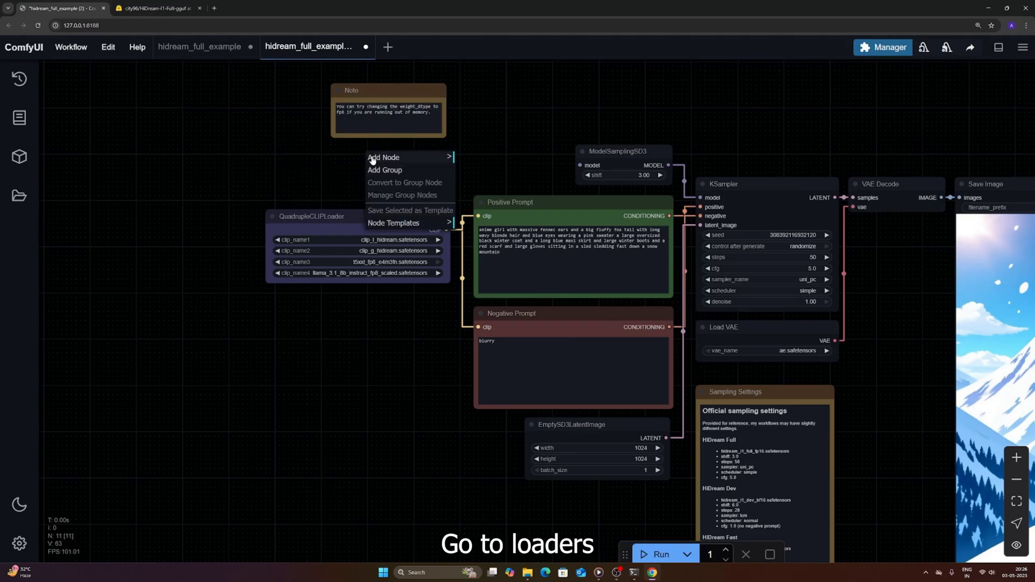
left_click(402, 158)
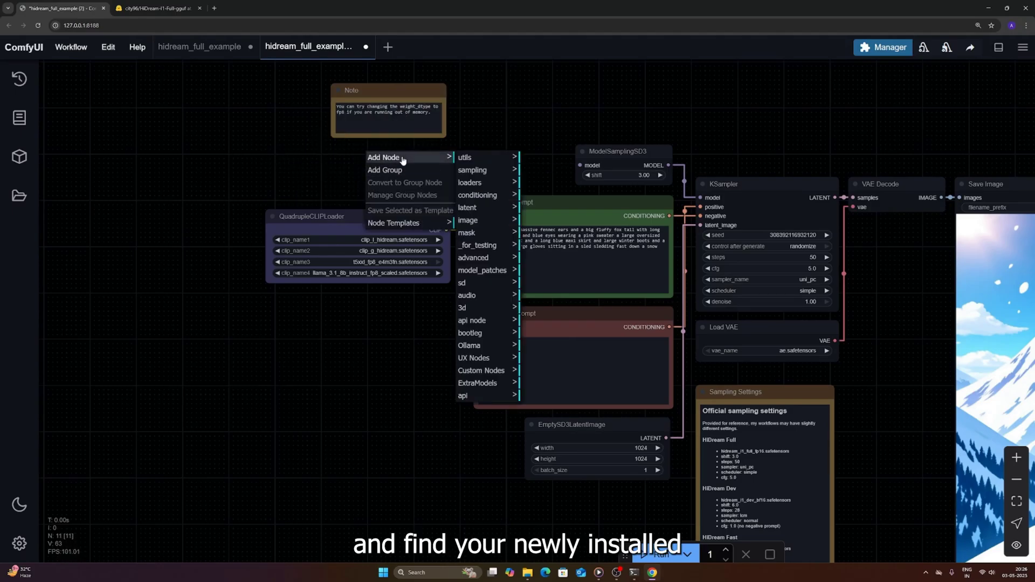
double_click(325, 154)
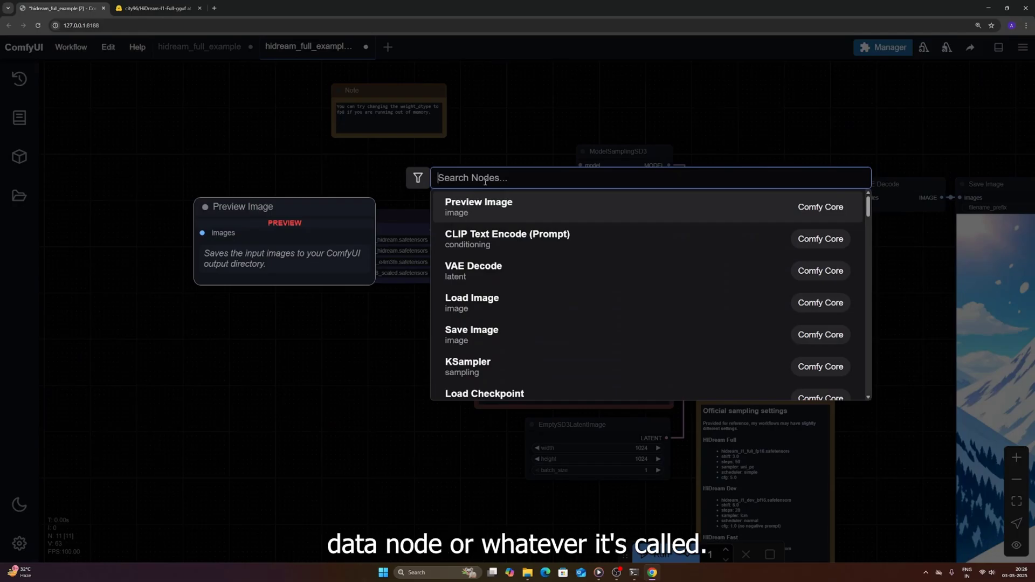
type("gguf")
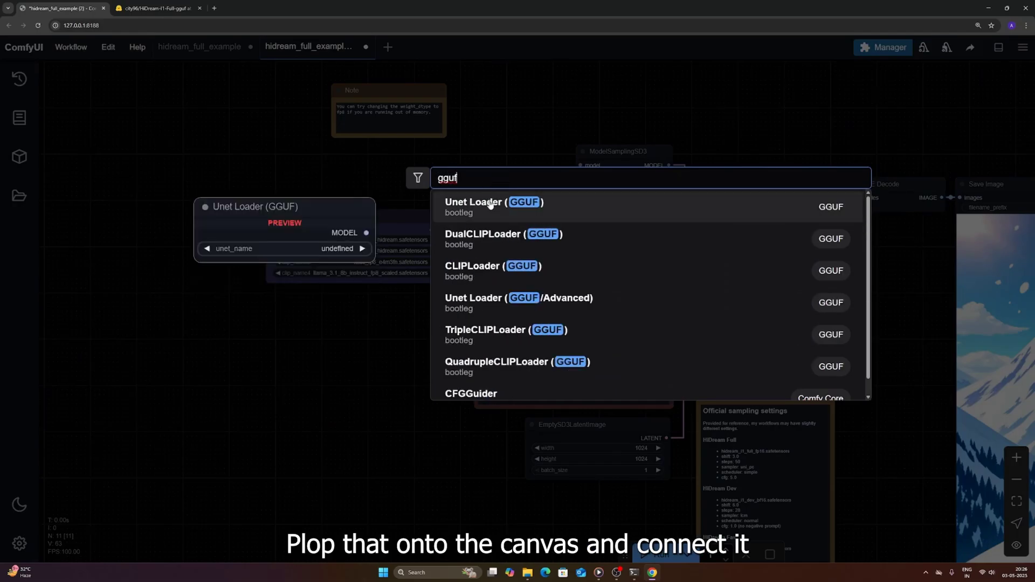
left_click(490, 204)
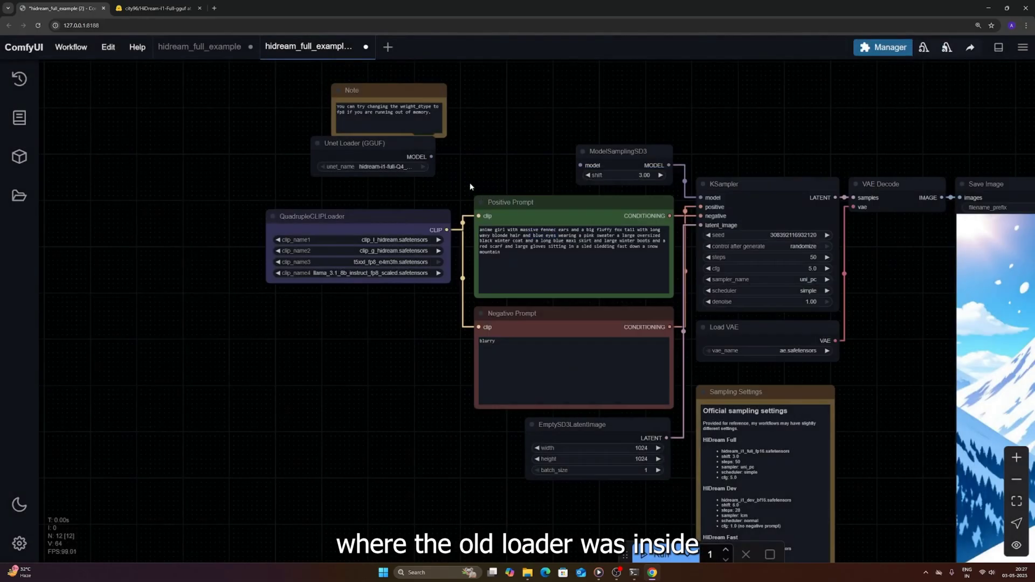
left_click_drag(388, 143, 594, 166)
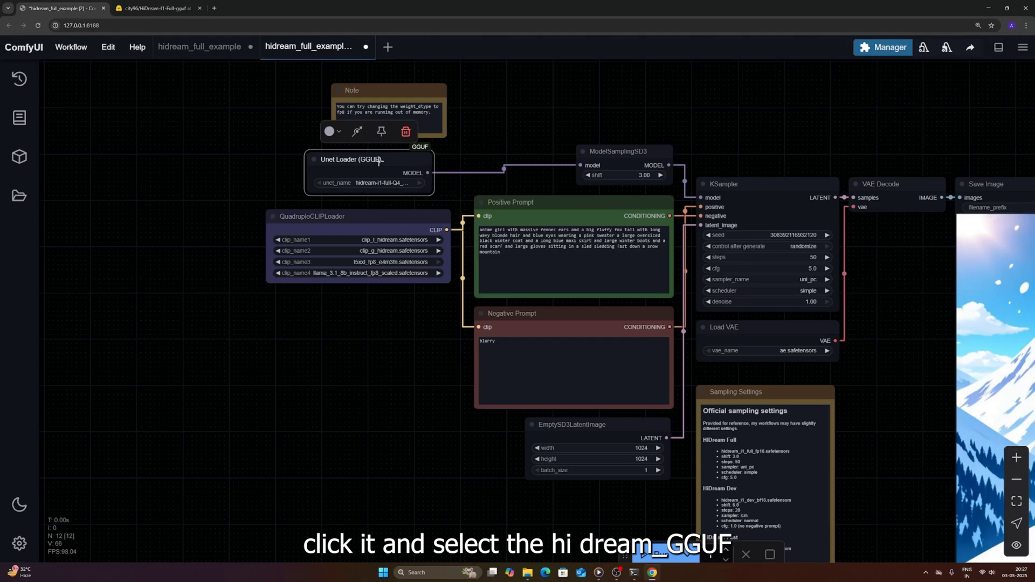
left_click_drag(377, 158, 364, 162)
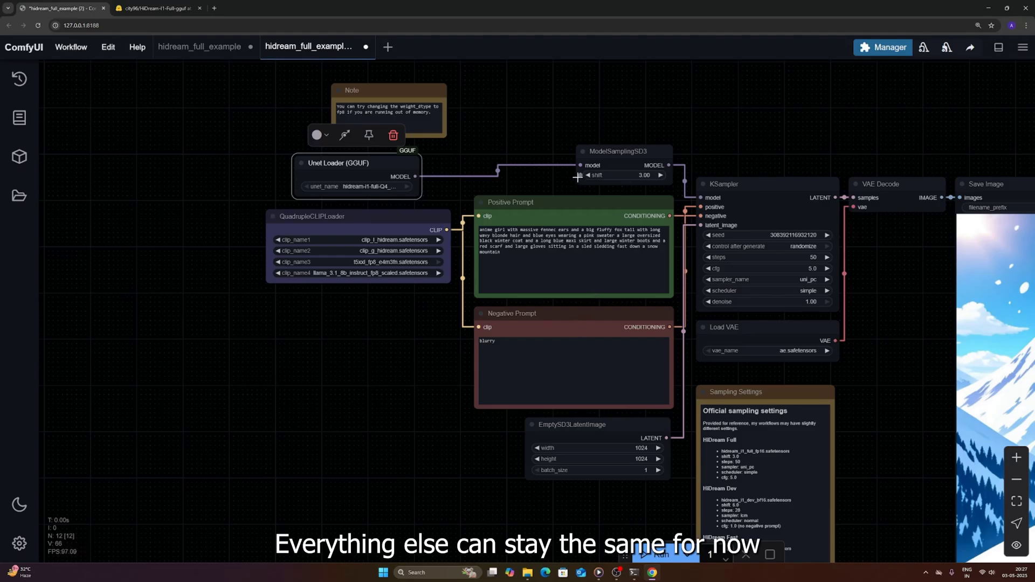
Step: Run the Q4 GGUF workflow and view the new 1024×1024 fox-girl sledding image
left_click(395, 301)
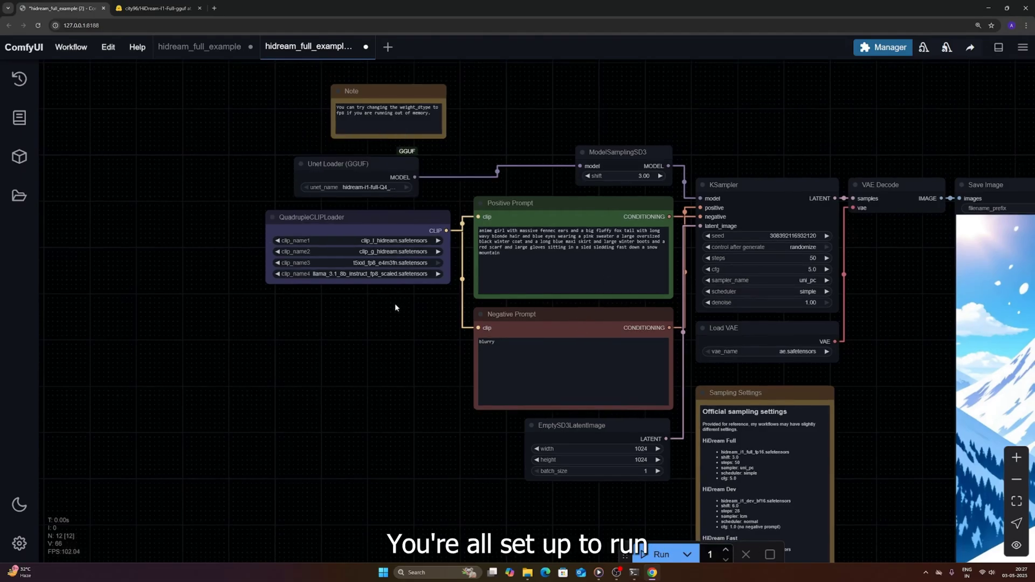
scroll(395, 303, "down", 2)
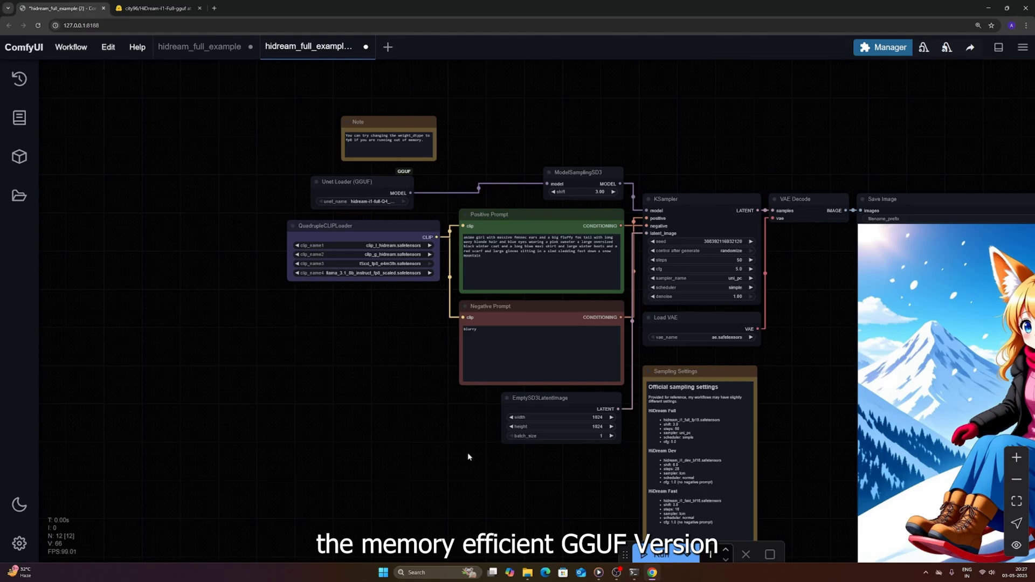
scroll(490, 456, "down", 1)
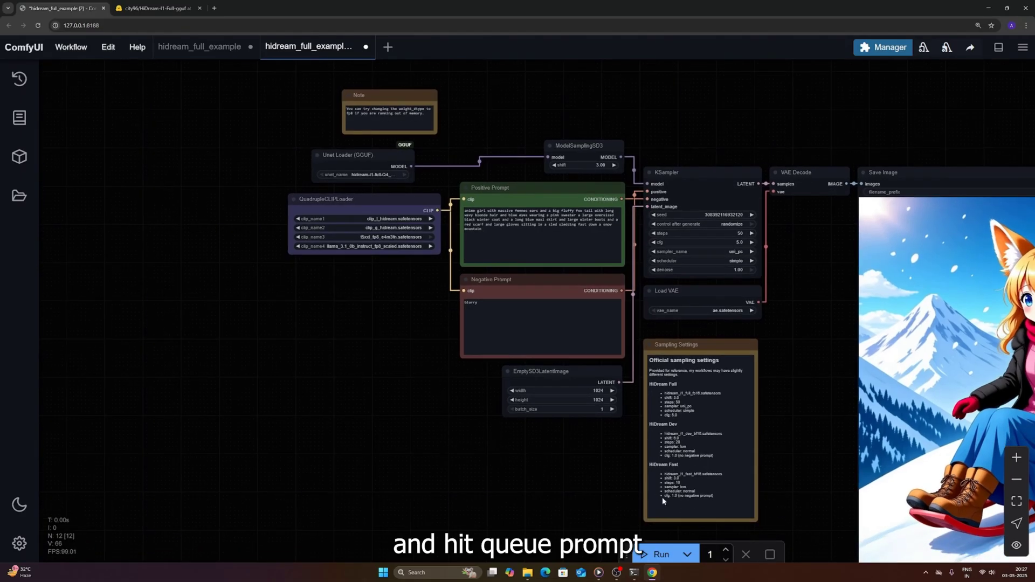
left_click(645, 556)
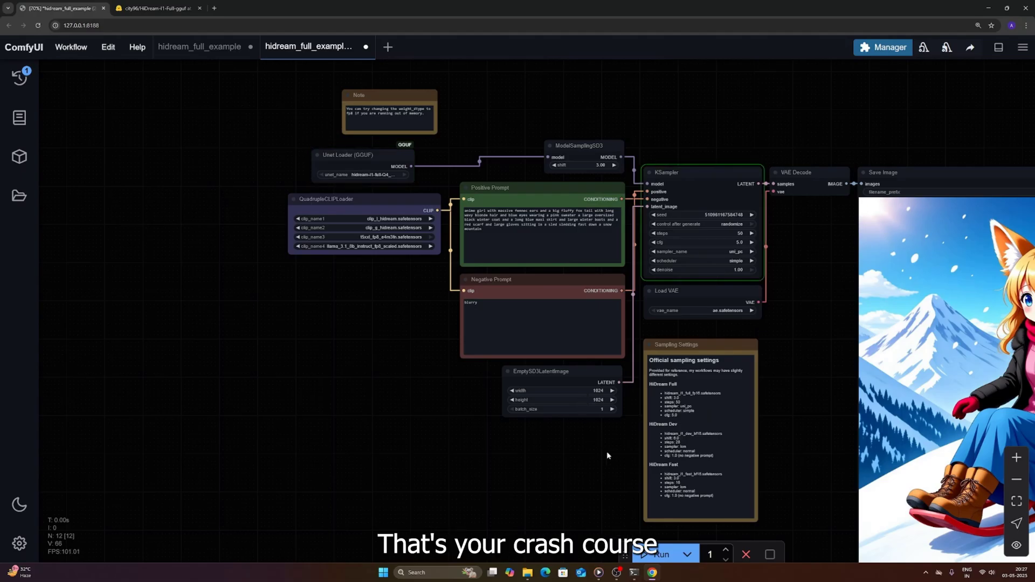
left_click_drag(607, 451, 406, 407)
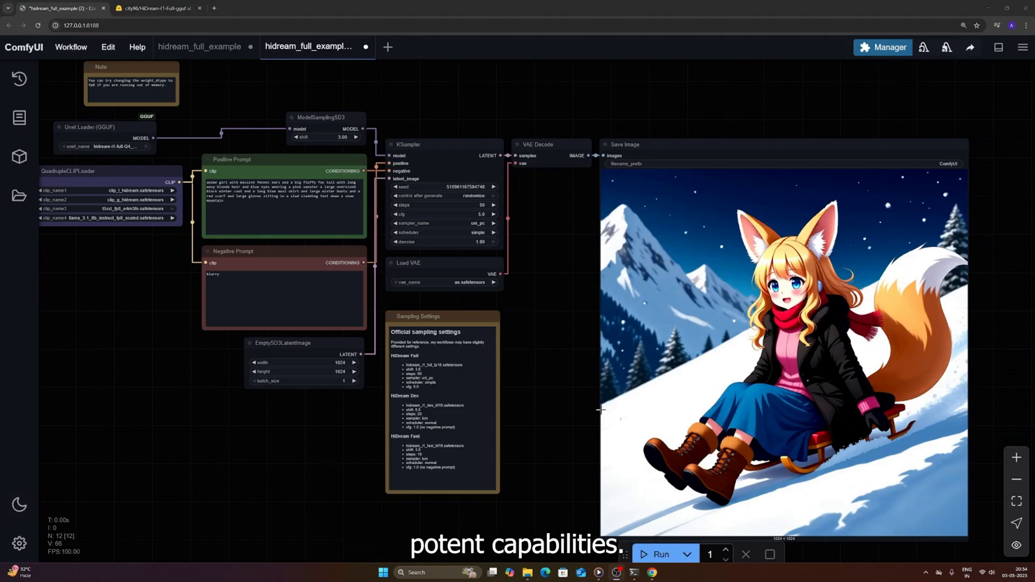
scroll(595, 409, "right", 3)
scroll(615, 355, "up", 3)
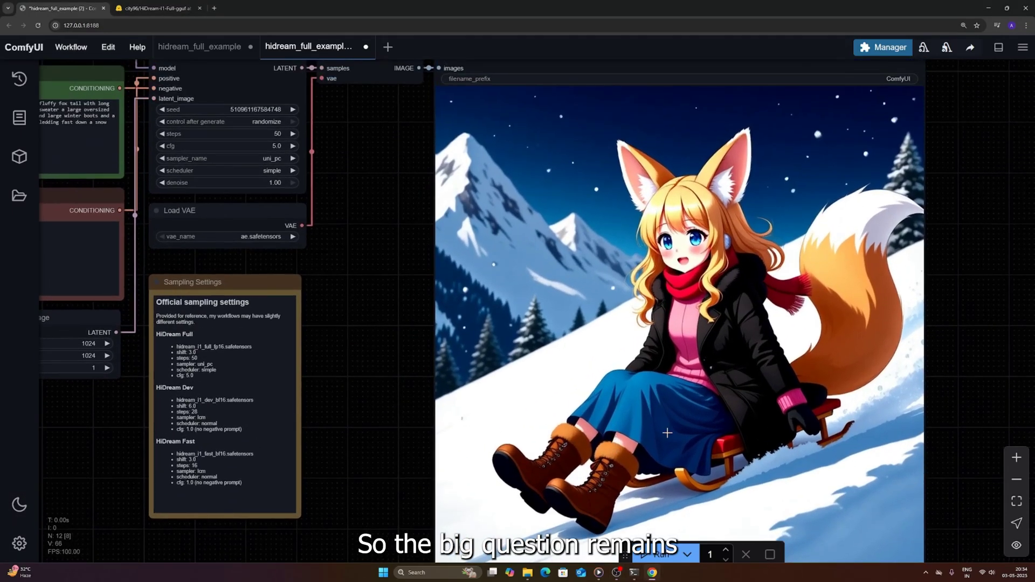
scroll(668, 433, "down", 4)
scroll(668, 432, "left", 3)
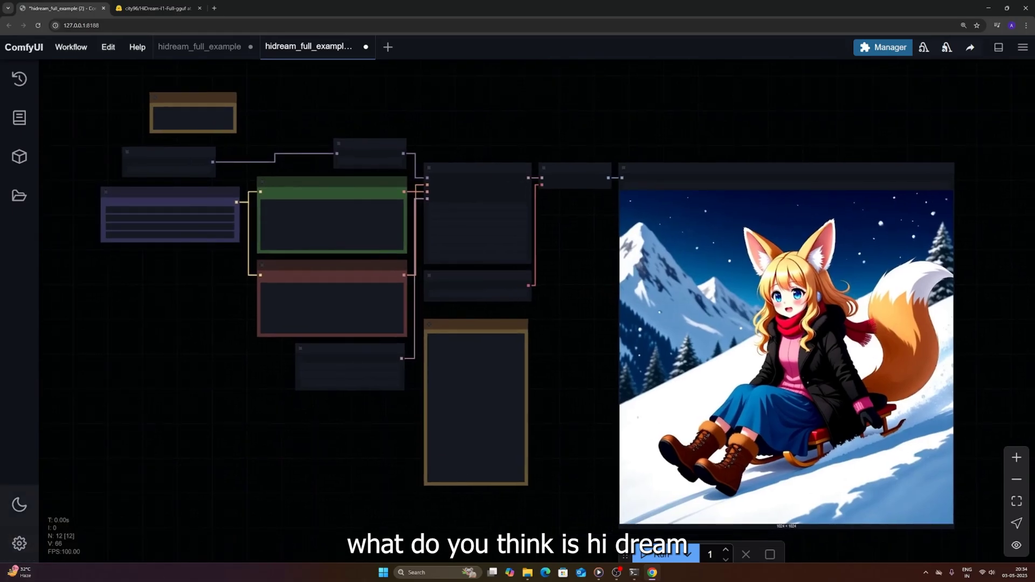